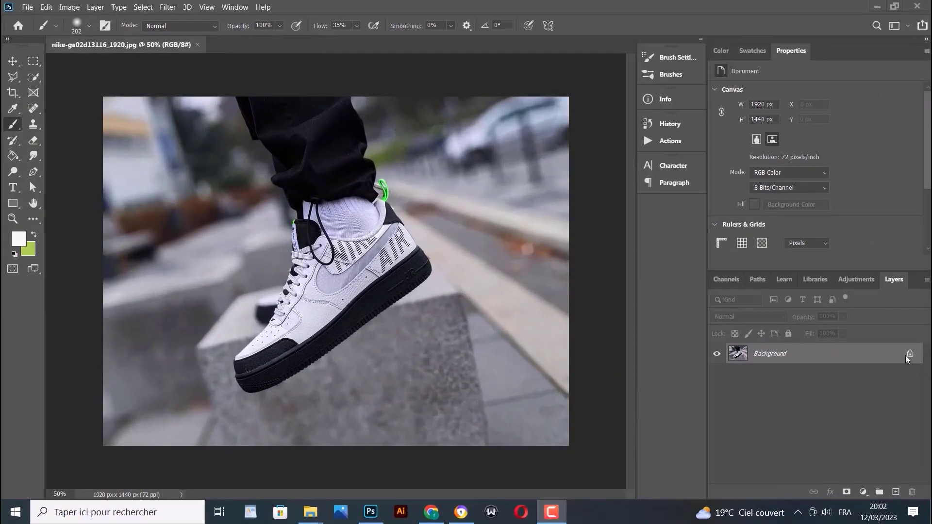
Unlock the shoe photo's Background layer so it becomes an editable layer.
{"action": "left_click", "coordinate": [914, 355]}
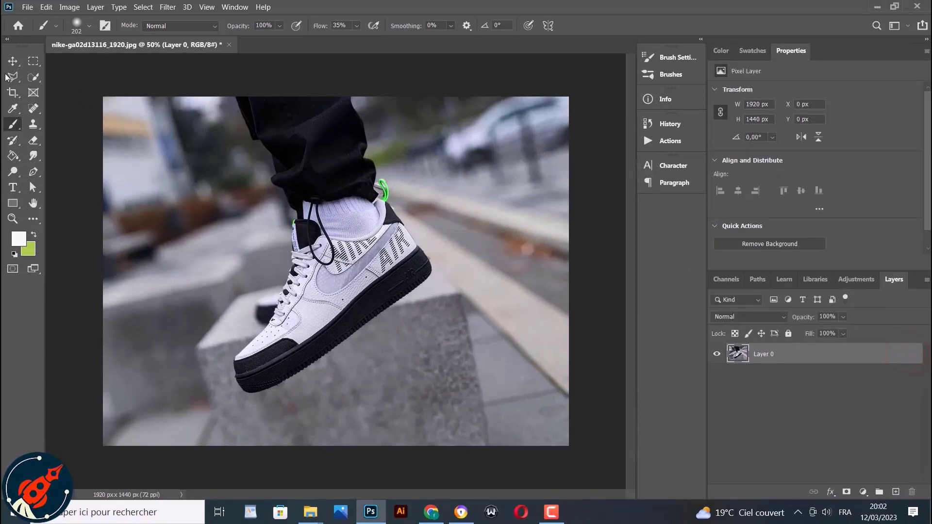
{"action": "left_click", "coordinate": [13, 218]}
{"action": "left_click", "coordinate": [284, 296]}
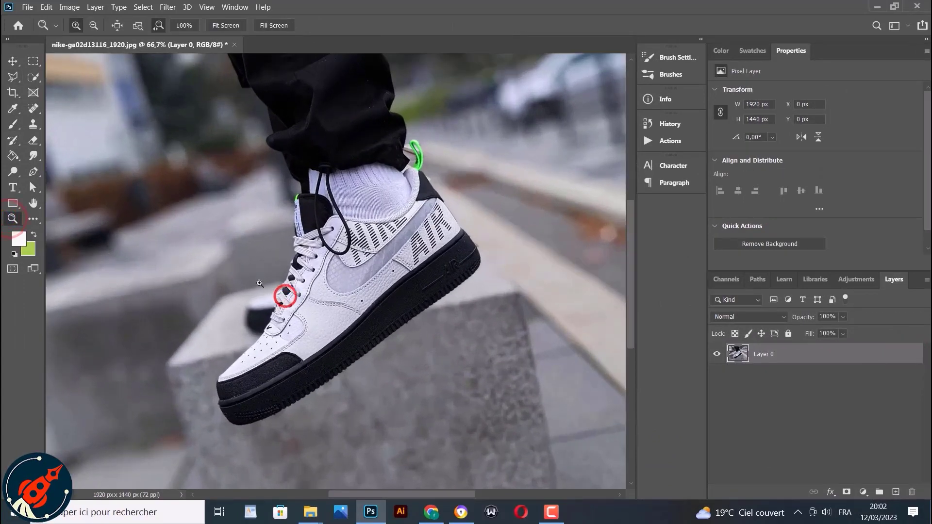
{"action": "scroll", "coordinate": [284, 296], "scroll_direction": "down", "scroll_amount": 1}
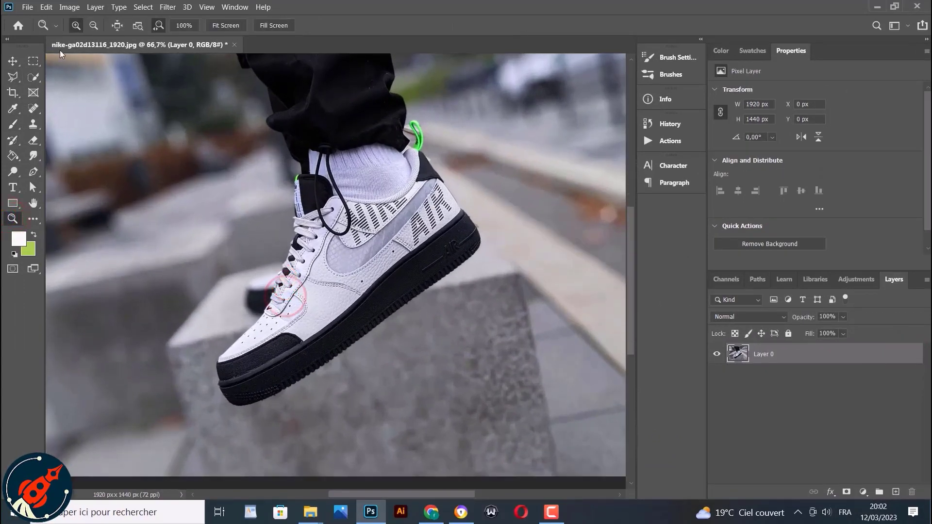
Select the swoosh with the Quick Selection tool, using a 65 px brush on its front and 43 px for the rest.
{"action": "right_click", "coordinate": [34, 77]}
{"action": "left_click", "coordinate": [74, 88]}
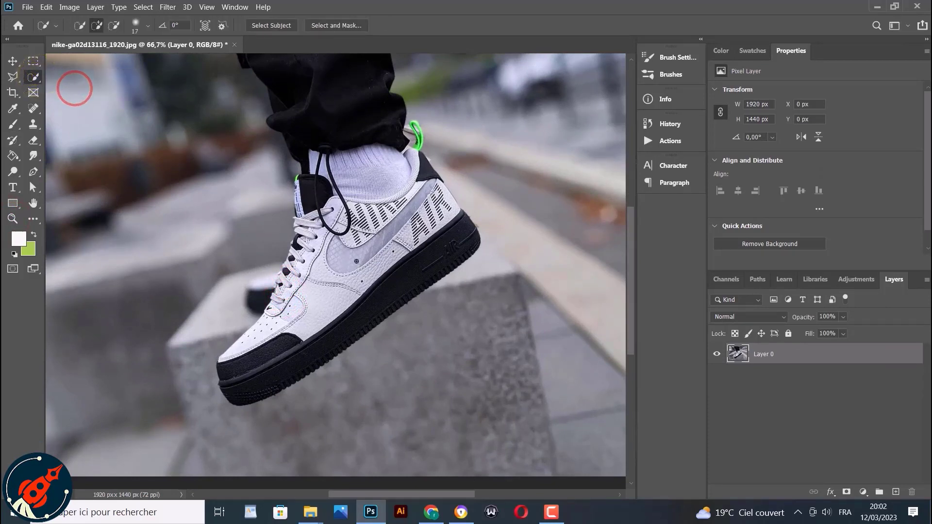
{"action": "left_click", "coordinate": [137, 25]}
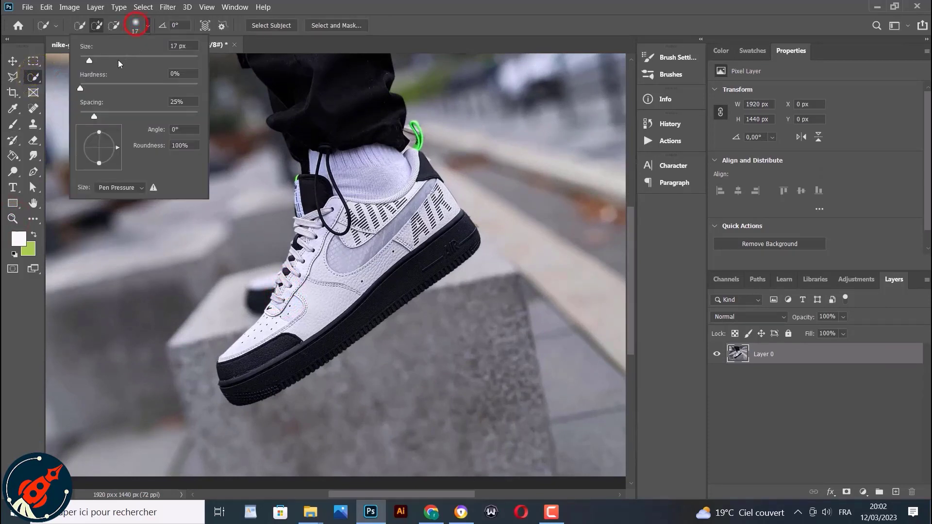
{"action": "left_click", "coordinate": [336, 260]}
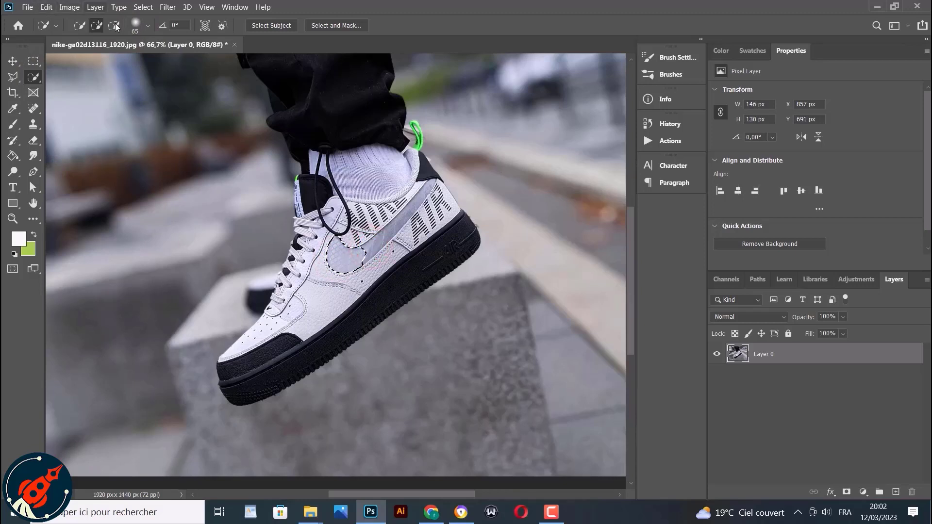
{"action": "left_click", "coordinate": [129, 25]}
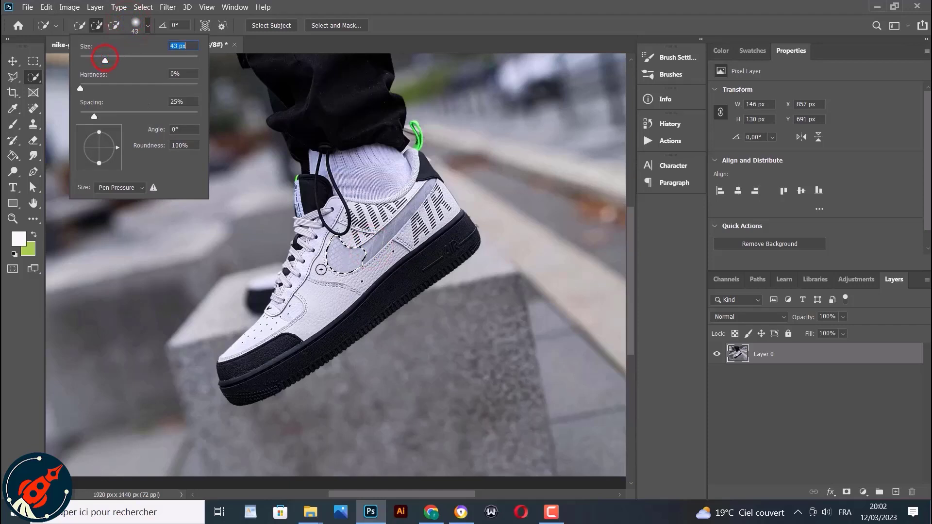
{"action": "left_click", "coordinate": [370, 249]}
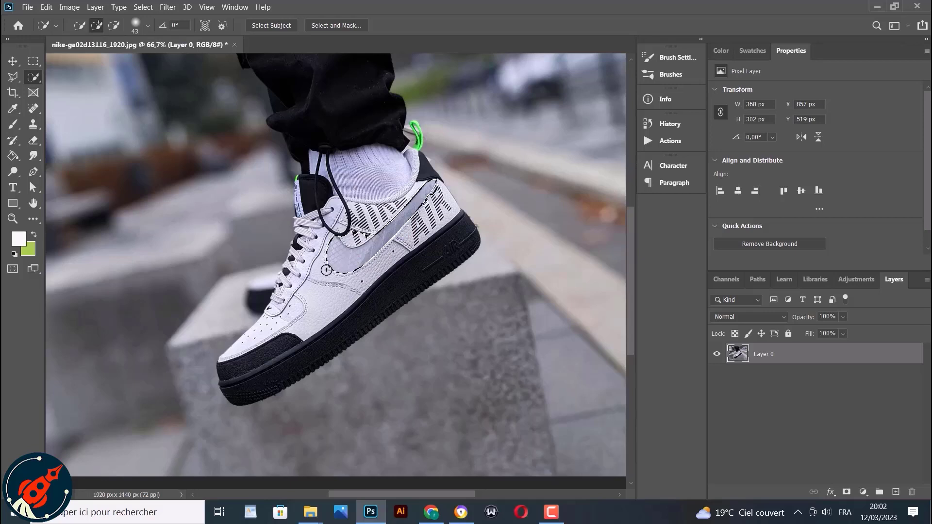
Subtract the selection spill just outside the swoosh's outline.
{"action": "left_click", "coordinate": [114, 25]}
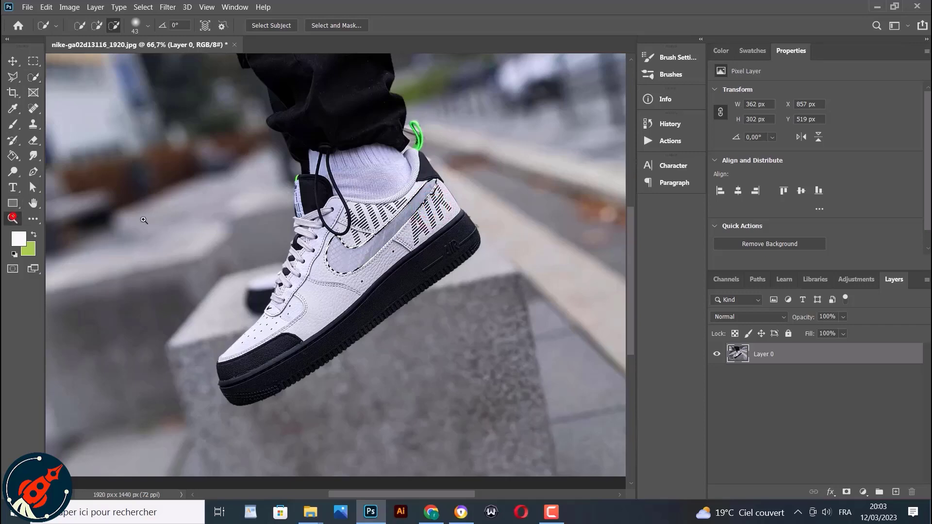
{"action": "left_click", "coordinate": [12, 218]}
{"action": "left_click", "coordinate": [435, 203]}
{"action": "left_click", "coordinate": [434, 203]}
{"action": "left_click", "coordinate": [435, 203]}
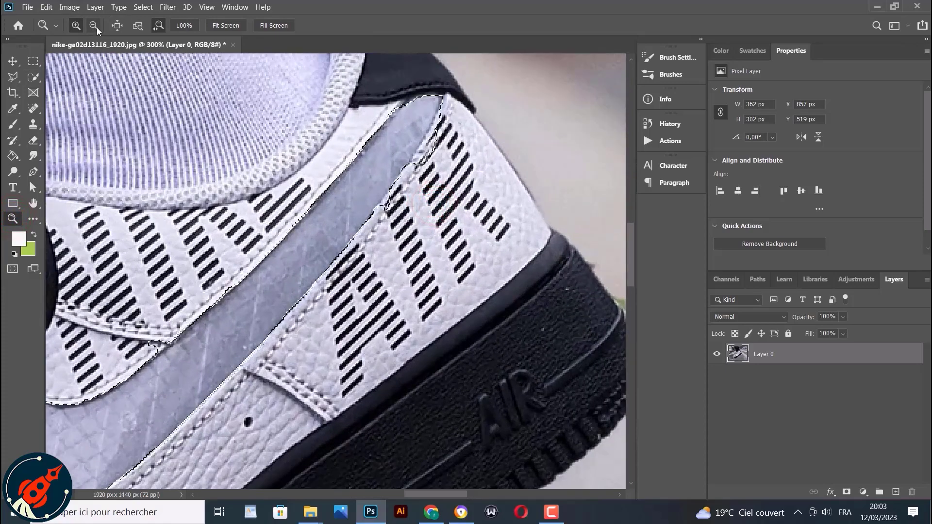
{"action": "left_click", "coordinate": [14, 125]}
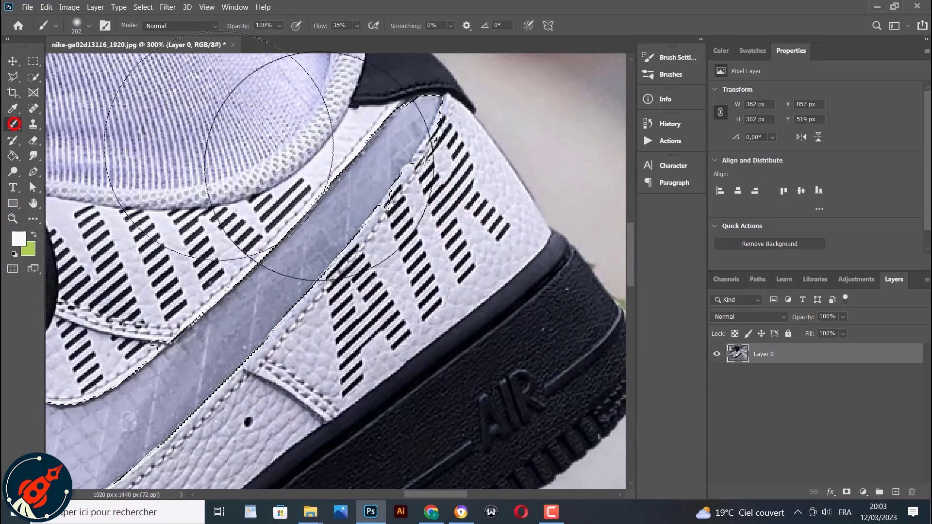
{"action": "left_click", "coordinate": [78, 28]}
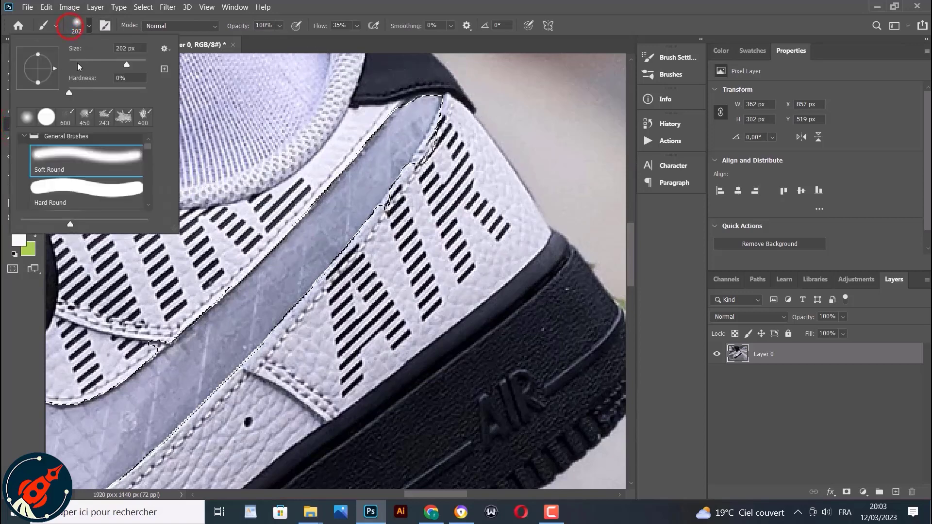
{"action": "left_click", "coordinate": [55, 27]}
{"action": "left_click", "coordinate": [26, 78]}
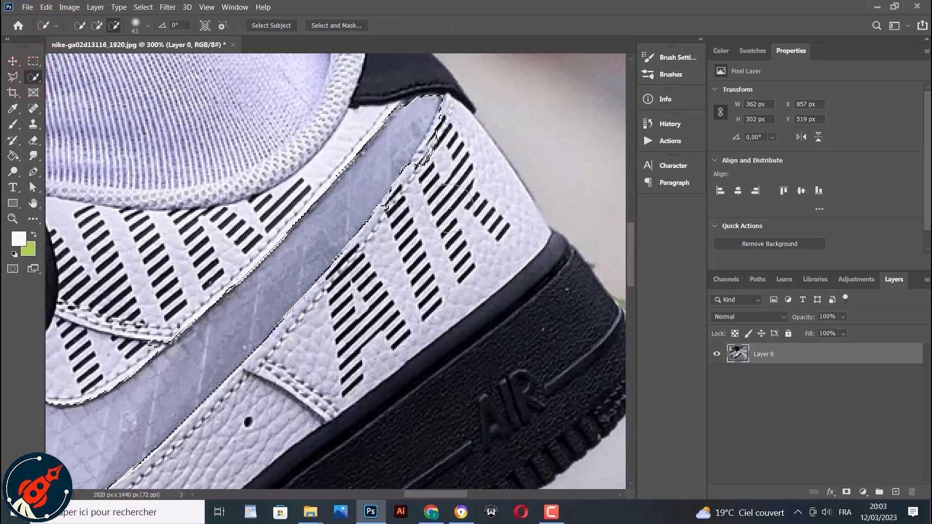
Subtract the spill around the AIR lettering near the heel and re-add the swoosh's tip with an 18 px selection brush.
{"action": "left_click", "coordinate": [441, 162]}
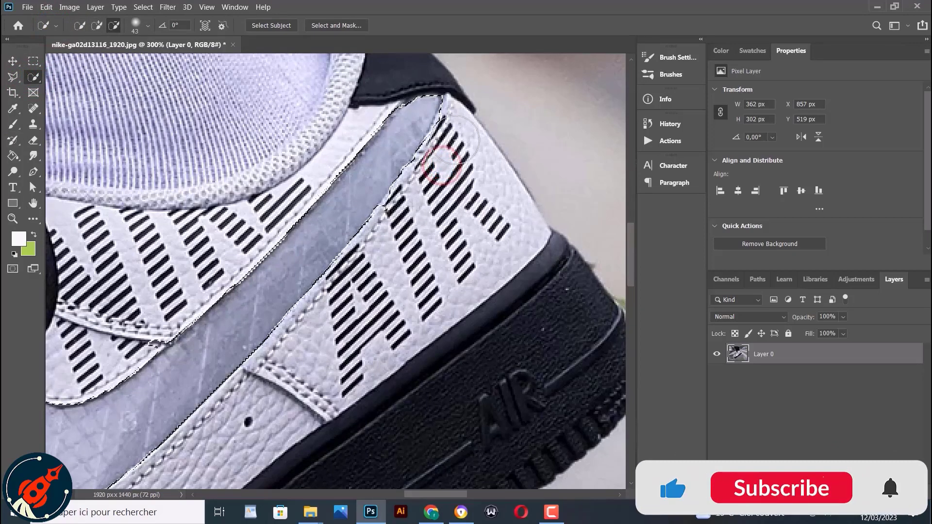
{"action": "left_click", "coordinate": [452, 137]}
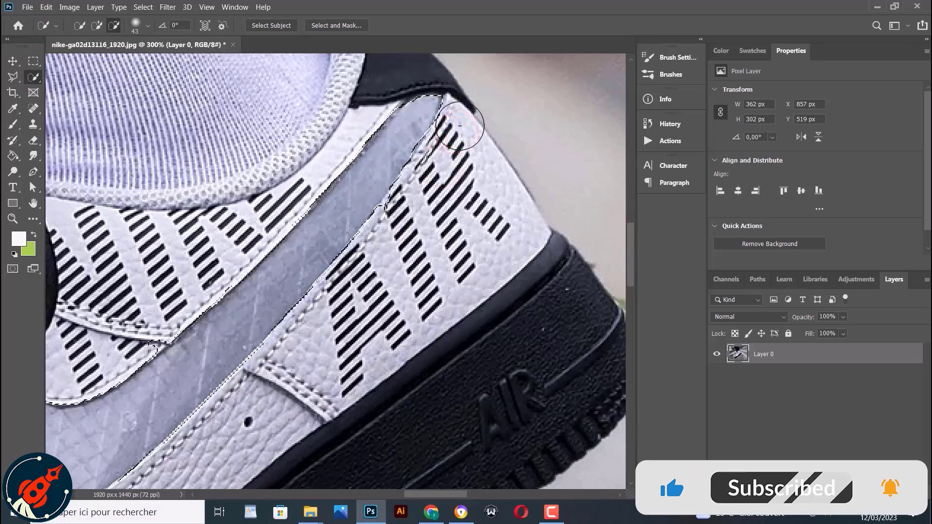
{"action": "left_click", "coordinate": [459, 125]}
{"action": "left_click", "coordinate": [93, 28]}
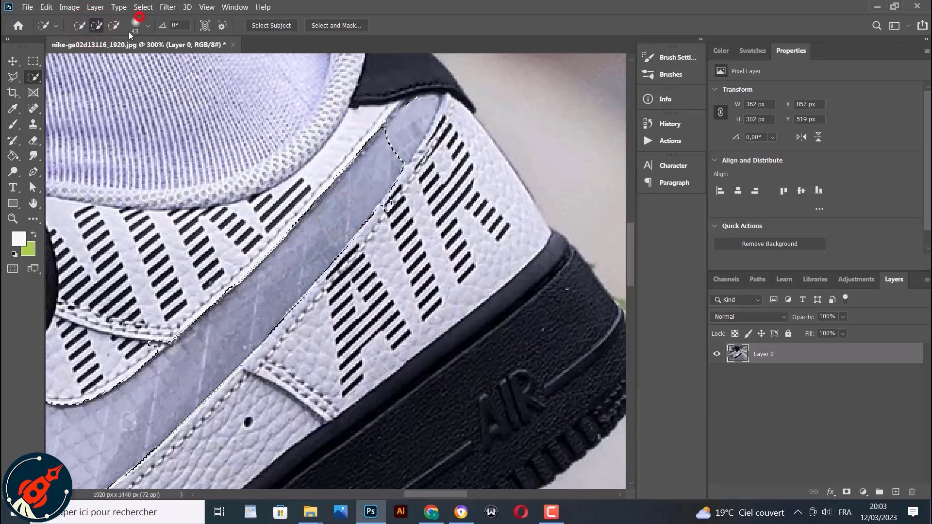
{"action": "left_click", "coordinate": [144, 28]}
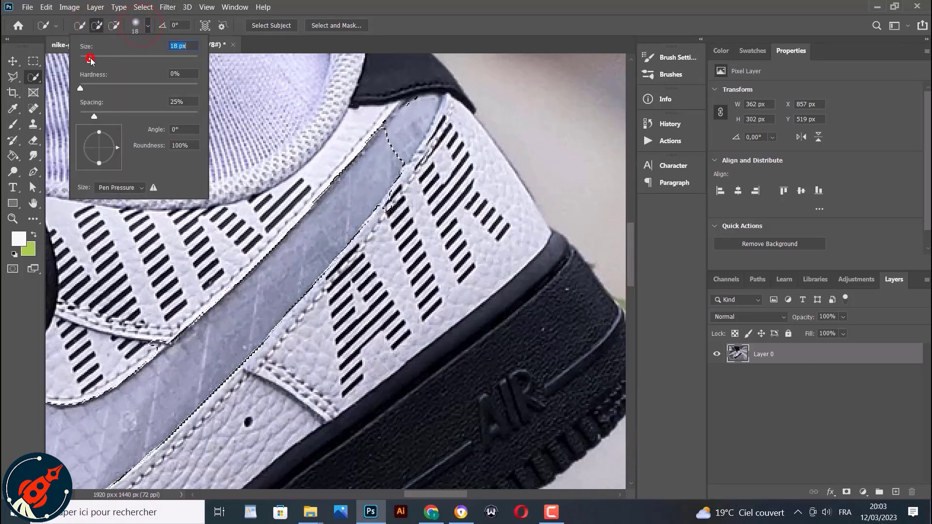
{"action": "left_click", "coordinate": [410, 132]}
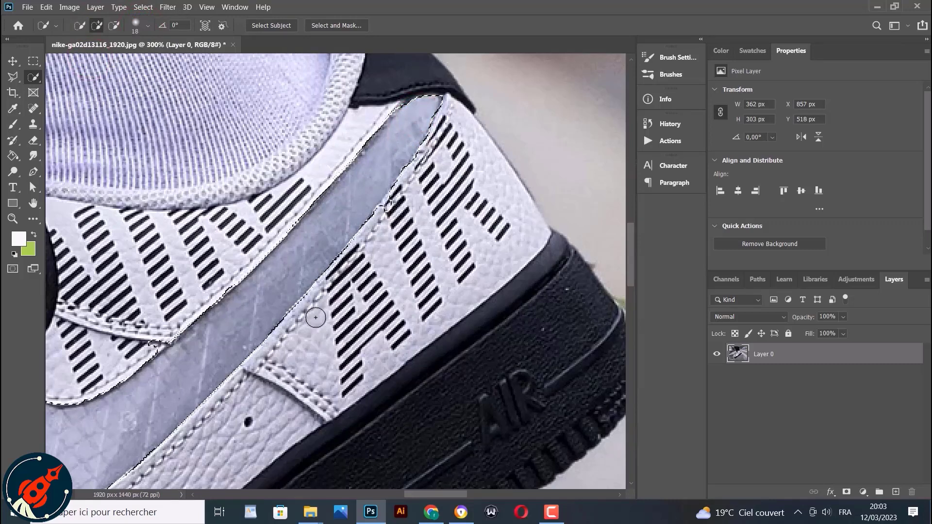
Trim the remaining spill along the swoosh's upper and lower edges from the selection.
{"action": "left_click", "coordinate": [115, 26]}
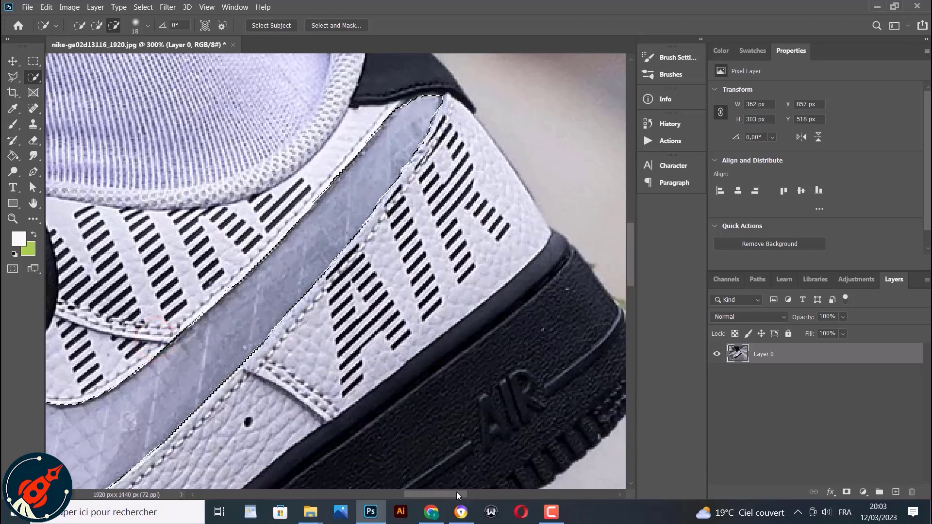
{"action": "left_click_drag", "start_coordinate": [459, 495], "coordinate": [424, 497]}
{"action": "scroll", "coordinate": [356, 403], "scroll_direction": "down", "scroll_amount": 4}
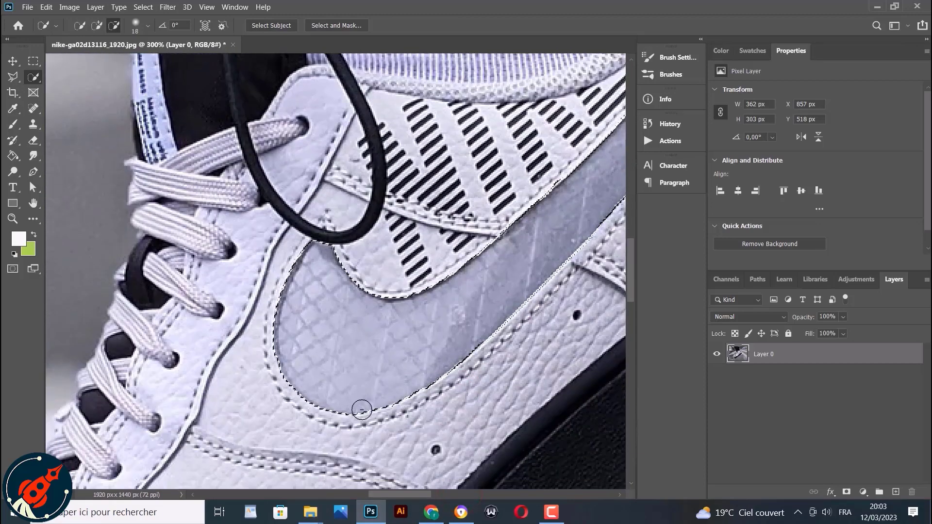
{"action": "left_click_drag", "start_coordinate": [406, 494], "coordinate": [435, 496]}
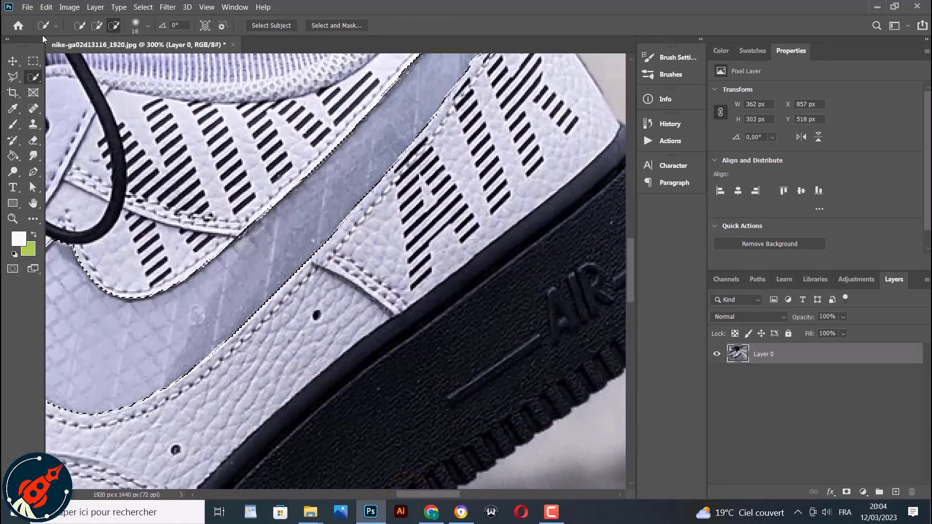
Add the black side wall of the sole below the toe cap to the selection with Quick Selection.
{"action": "left_click", "coordinate": [113, 25]}
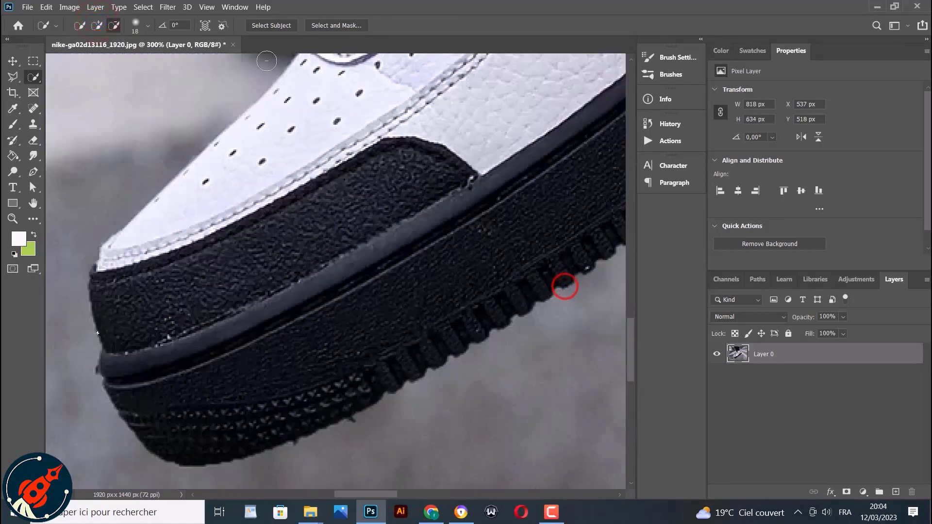
{"action": "left_click", "coordinate": [97, 25]}
{"action": "left_click", "coordinate": [290, 390]}
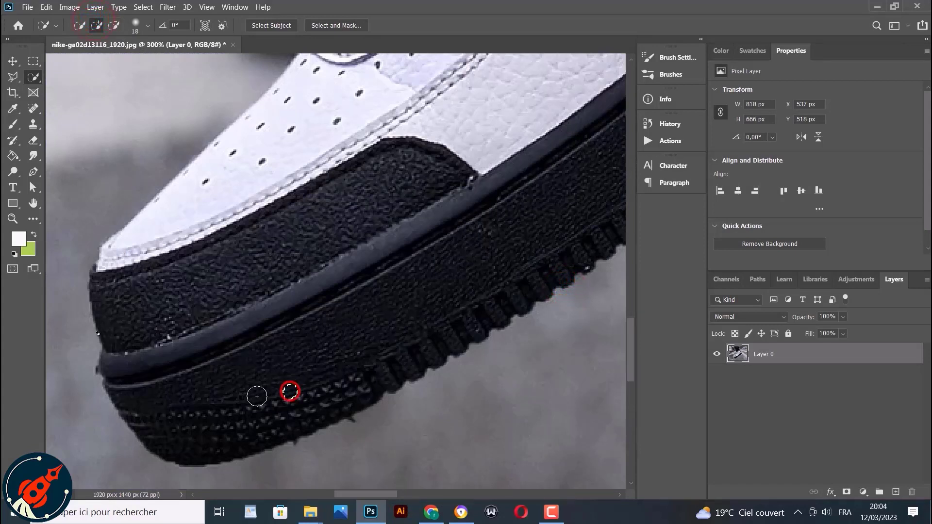
{"action": "left_click", "coordinate": [235, 407]}
{"action": "left_click", "coordinate": [171, 428]}
{"action": "left_click", "coordinate": [235, 409]}
{"action": "left_click", "coordinate": [175, 416]}
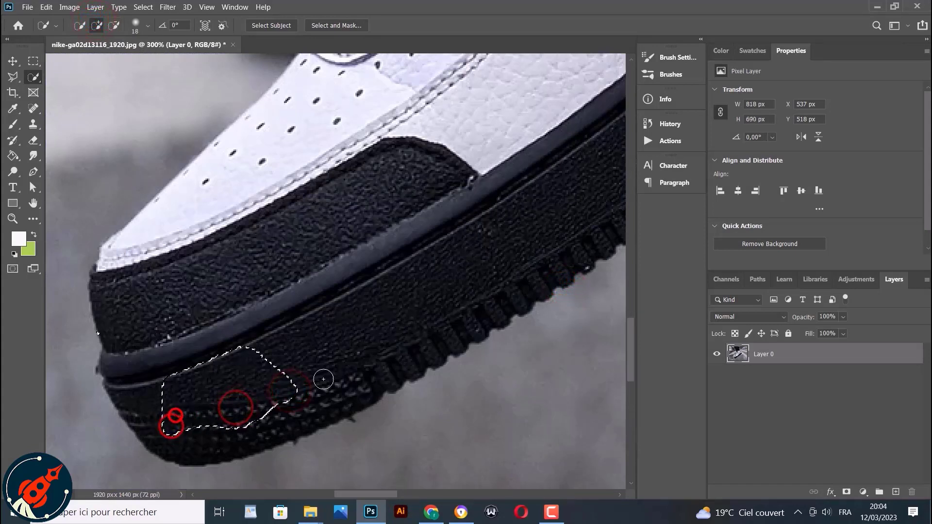
{"action": "left_click", "coordinate": [323, 380]}
{"action": "left_click", "coordinate": [361, 370]}
{"action": "left_click", "coordinate": [140, 423]}
{"action": "left_click", "coordinate": [129, 406]}
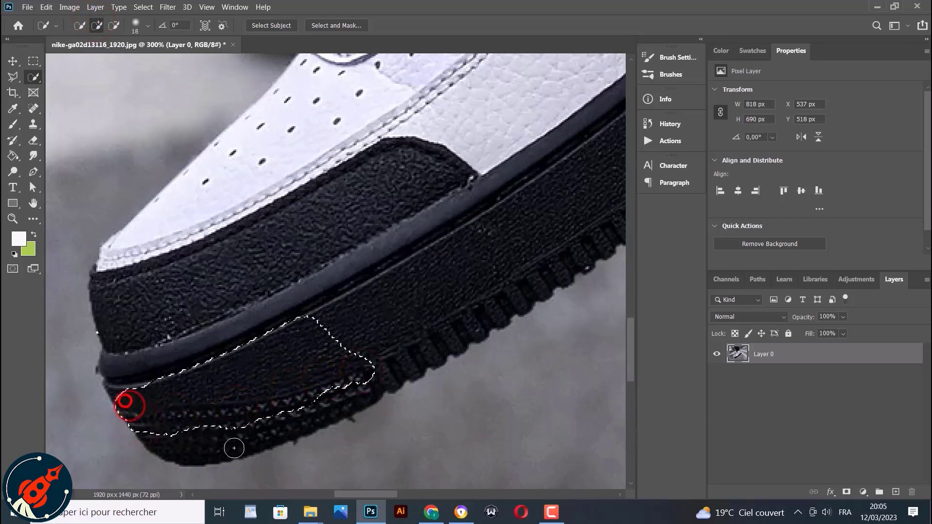
Extend the selection over the textured tread at the toe and along the sole toward the midfoot.
{"action": "left_click", "coordinate": [210, 446]}
{"action": "left_click", "coordinate": [173, 449]}
{"action": "left_click", "coordinate": [156, 443]}
{"action": "left_click", "coordinate": [185, 452]}
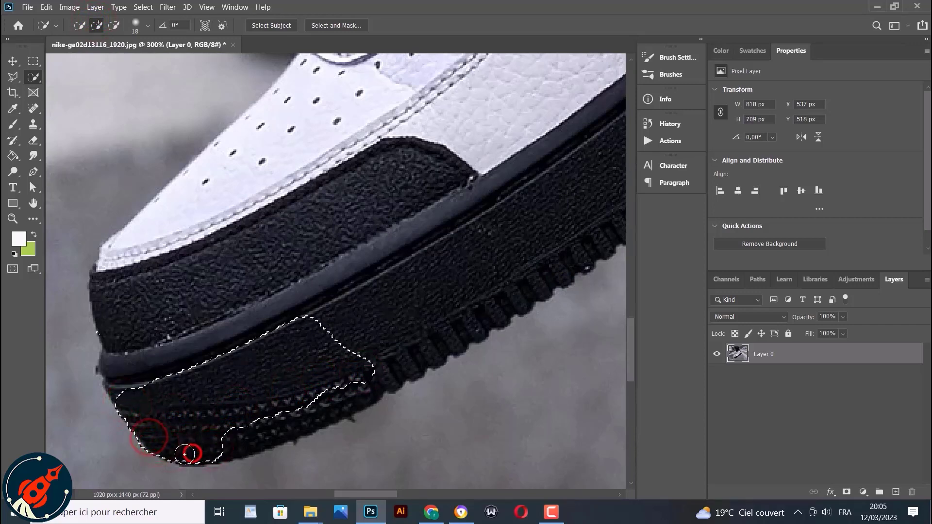
{"action": "left_click", "coordinate": [236, 440]}
{"action": "left_click", "coordinate": [260, 437]}
{"action": "left_click", "coordinate": [293, 425]}
{"action": "left_click", "coordinate": [320, 410]}
{"action": "left_click", "coordinate": [347, 392]}
{"action": "left_click", "coordinate": [404, 341]}
{"action": "left_click", "coordinate": [461, 301]}
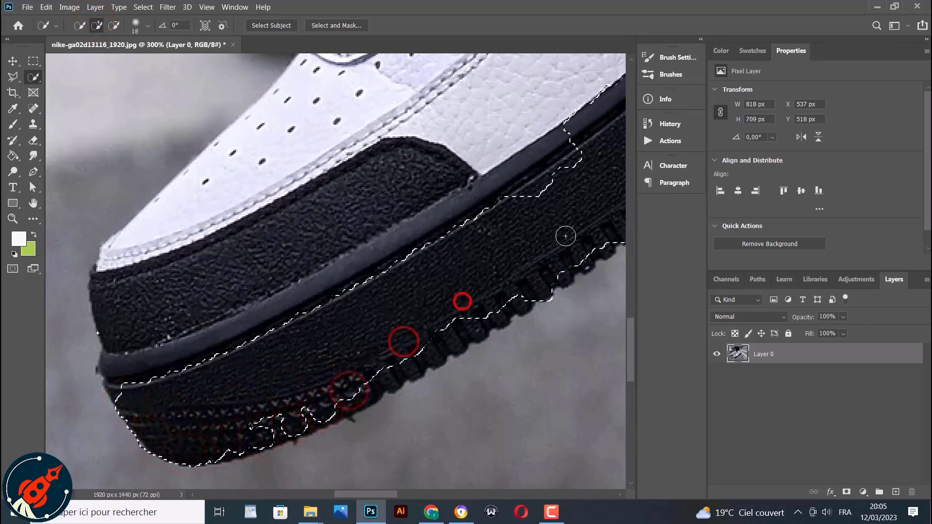
Add the missing tread ridges along the sole's lower edge, from midfoot to toe, to the selection.
{"action": "left_click_drag", "start_coordinate": [380, 497], "coordinate": [414, 494]}
{"action": "scroll", "coordinate": [348, 441], "scroll_direction": "up", "scroll_amount": 5}
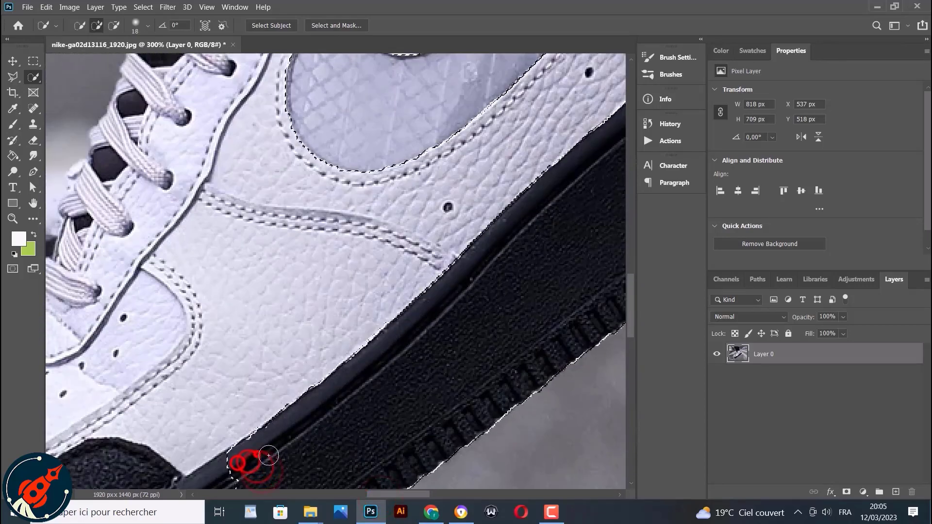
{"action": "left_click_drag", "start_coordinate": [381, 495], "coordinate": [364, 507]}
{"action": "scroll", "coordinate": [298, 395], "scroll_direction": "down", "scroll_amount": 5}
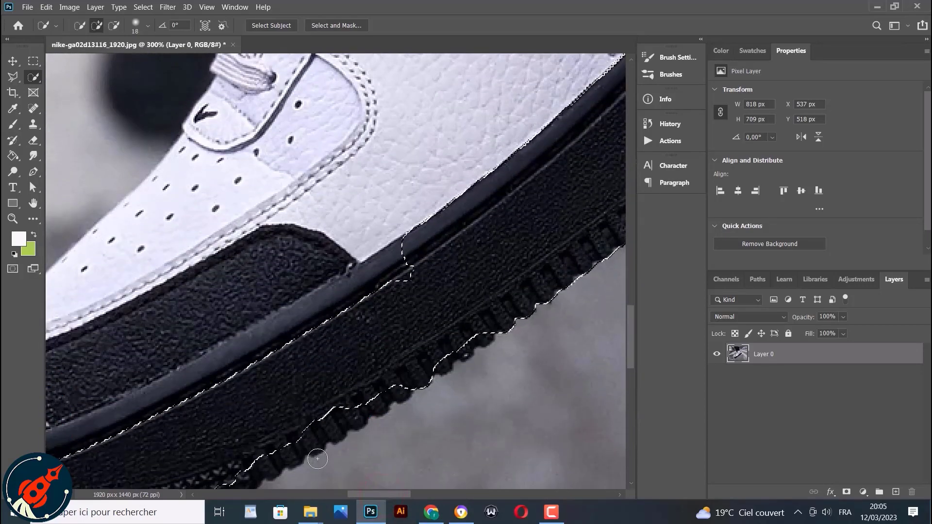
{"action": "left_click", "coordinate": [301, 443]}
{"action": "left_click", "coordinate": [332, 423]}
{"action": "left_click", "coordinate": [366, 408]}
{"action": "left_click", "coordinate": [392, 393]}
{"action": "left_click", "coordinate": [442, 358]}
{"action": "left_click", "coordinate": [480, 334]}
{"action": "left_click_drag", "start_coordinate": [464, 341], "coordinate": [237, 481]}
{"action": "left_click_drag", "start_coordinate": [380, 494], "coordinate": [365, 494]}
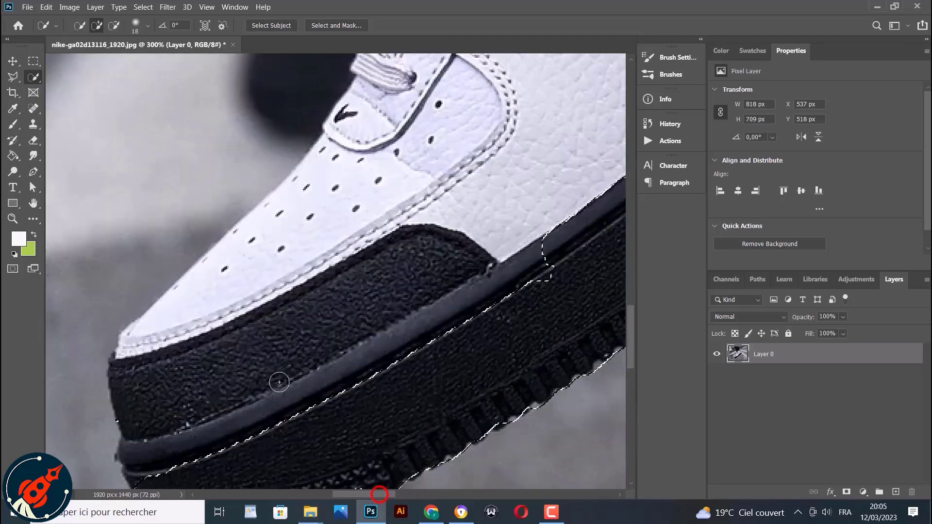
{"action": "scroll", "coordinate": [286, 371], "scroll_direction": "down", "scroll_amount": 3}
{"action": "left_click", "coordinate": [287, 371]}
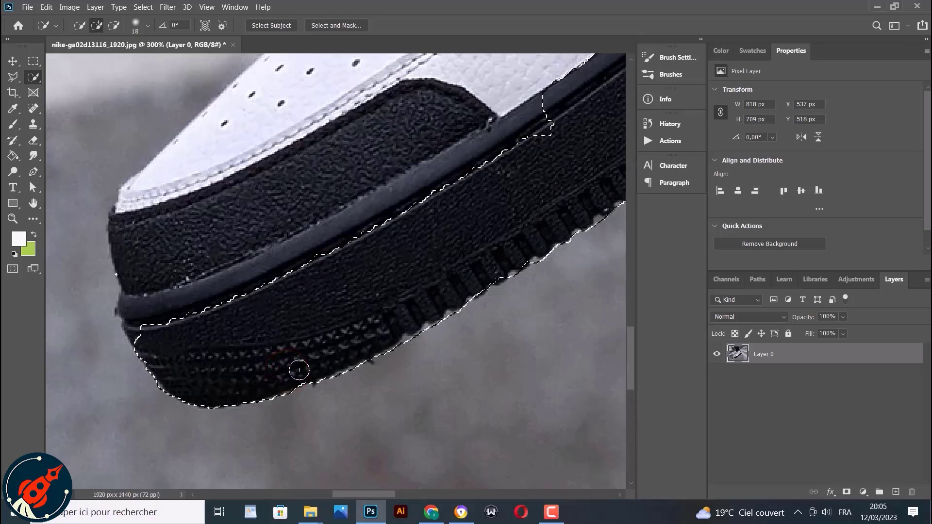
Subtract the dark trim strip above the sole from the selection, starting beside the toe cap and working along the forefoot.
{"action": "left_click_drag", "start_coordinate": [360, 494], "coordinate": [401, 485]}
{"action": "scroll", "coordinate": [402, 479], "scroll_direction": "down", "scroll_amount": 2}
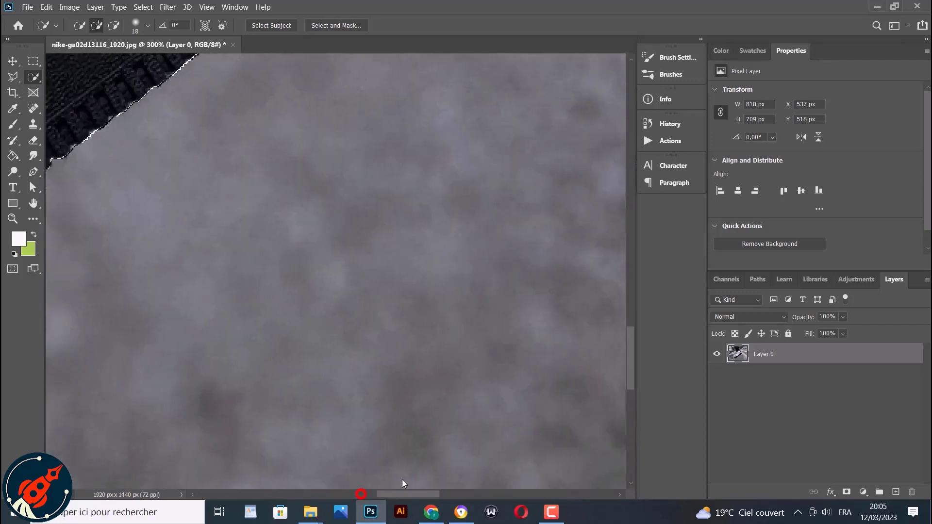
{"action": "scroll", "coordinate": [405, 458], "scroll_direction": "up", "scroll_amount": 6}
{"action": "left_click", "coordinate": [174, 427], "text": "alt"}
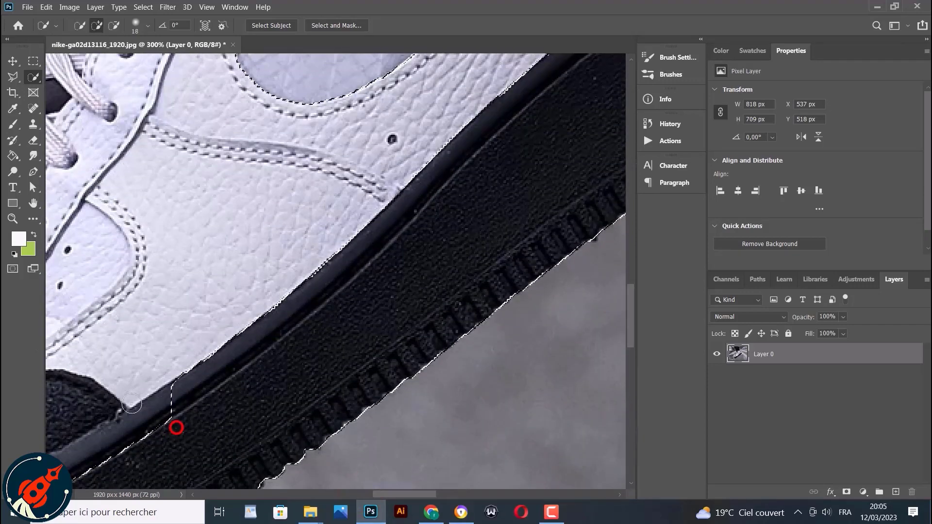
{"action": "left_click", "coordinate": [178, 386]}
{"action": "left_click", "coordinate": [196, 381]}
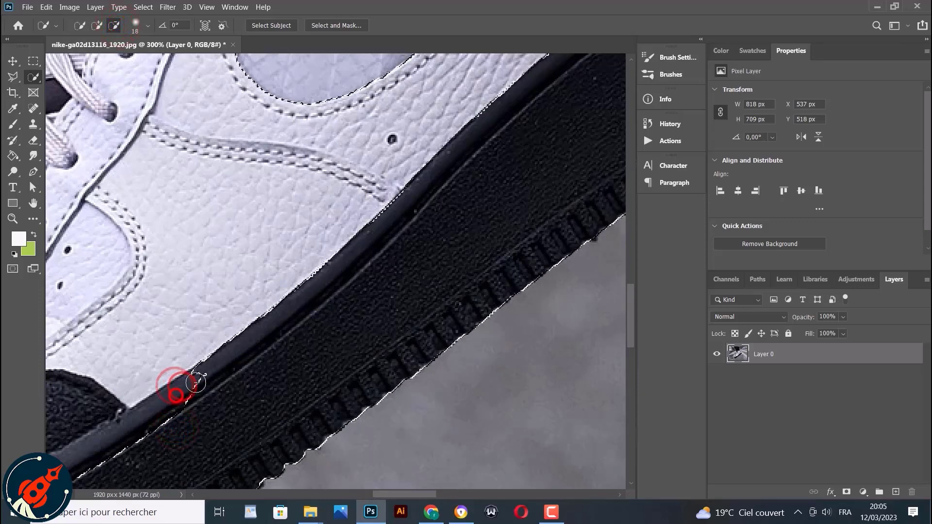
{"action": "left_click", "coordinate": [188, 389]}
{"action": "left_click", "coordinate": [224, 363]}
{"action": "left_click", "coordinate": [245, 342]}
{"action": "left_click", "coordinate": [277, 322]}
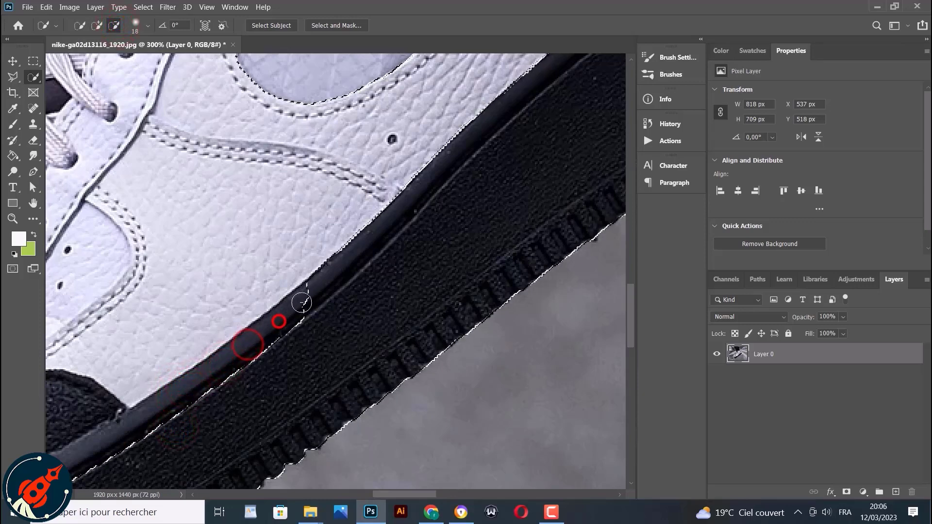
Continue removing the dark trim strip above the sole from the selection through the midfoot, below the swoosh.
{"action": "left_click", "coordinate": [308, 298]}
{"action": "left_click", "coordinate": [325, 281]}
{"action": "left_click", "coordinate": [348, 262]}
{"action": "left_click", "coordinate": [367, 245]}
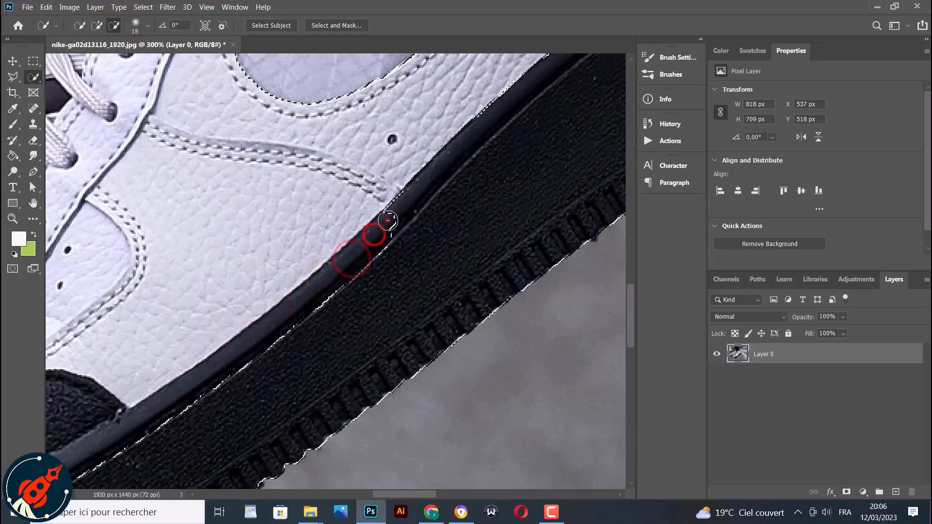
{"action": "left_click", "coordinate": [386, 214]}
{"action": "left_click", "coordinate": [398, 212]}
{"action": "left_click", "coordinate": [418, 188]}
{"action": "left_click", "coordinate": [441, 167]}
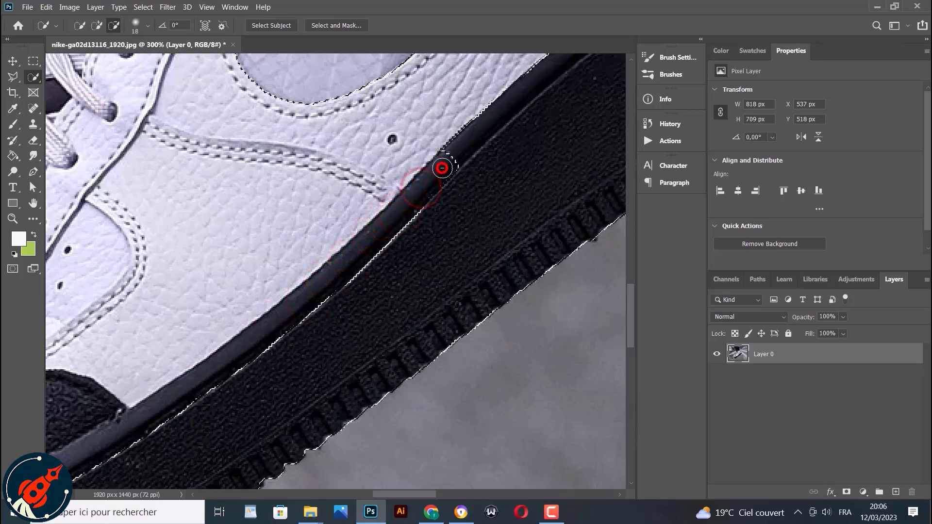
{"action": "left_click", "coordinate": [444, 163]}
{"action": "left_click", "coordinate": [456, 152]}
Remove the trim strip between the white leather and the sole from the selection, up to the stitched rear panel seam.
{"action": "left_click_drag", "start_coordinate": [405, 494], "coordinate": [439, 505]}
{"action": "scroll", "coordinate": [303, 451], "scroll_direction": "up", "scroll_amount": 4}
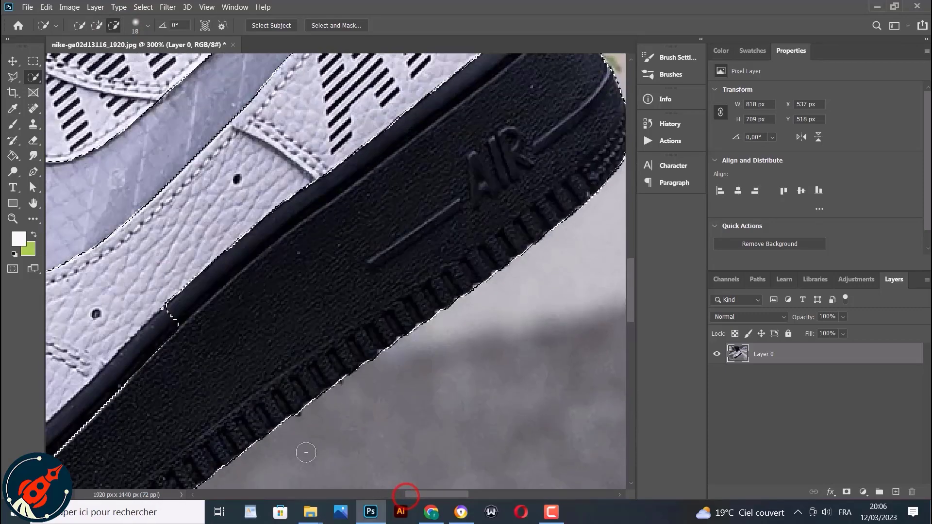
{"action": "left_click", "coordinate": [179, 306]}
{"action": "left_click", "coordinate": [199, 293]}
{"action": "left_click", "coordinate": [222, 269]}
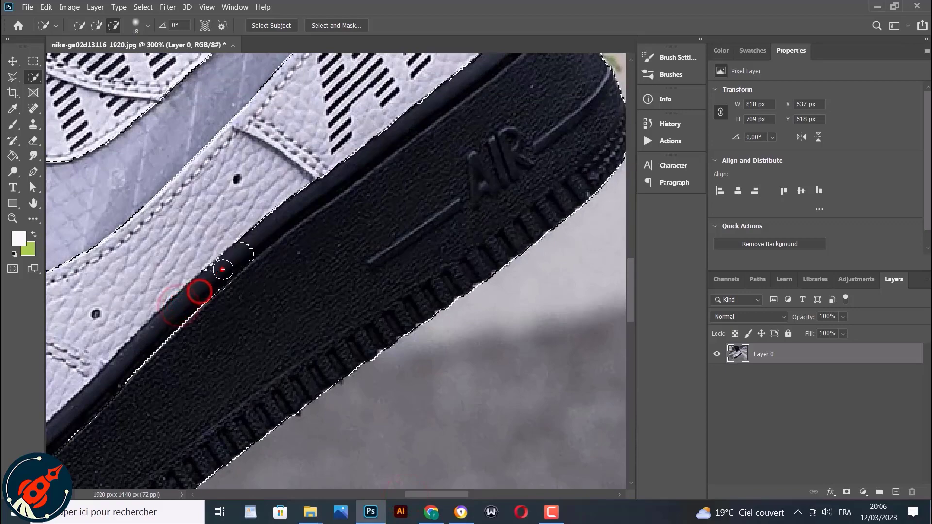
{"action": "left_click", "coordinate": [253, 244]}
{"action": "left_click", "coordinate": [198, 272]}
{"action": "left_click", "coordinate": [270, 222]}
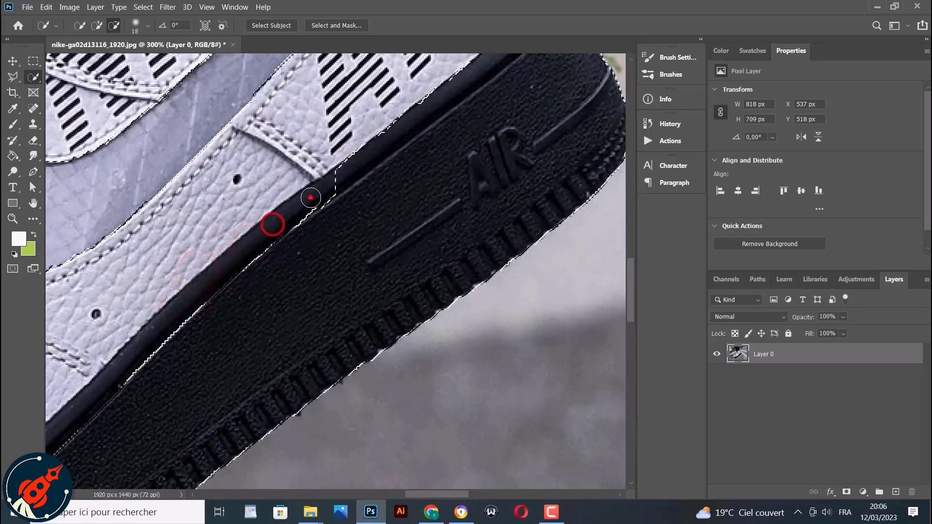
Remove the trim strip below the striped rear panel, above the AIR lettering, from the selection.
{"action": "left_click", "coordinate": [310, 196]}
{"action": "left_click", "coordinate": [346, 173]}
{"action": "left_click", "coordinate": [378, 150]}
{"action": "left_click", "coordinate": [410, 129]}
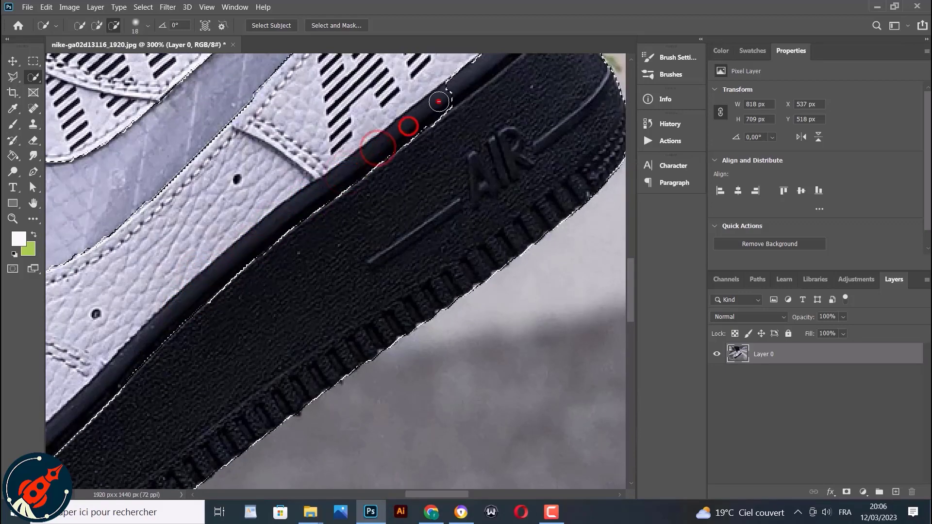
{"action": "left_click", "coordinate": [438, 96]}
{"action": "left_click", "coordinate": [463, 83]}
Trim the last stretch of the dark strip at the heel out of the selection, leaving only the sole.
{"action": "scroll", "coordinate": [481, 153], "scroll_direction": "up", "scroll_amount": 3}
{"action": "left_click", "coordinate": [489, 145]}
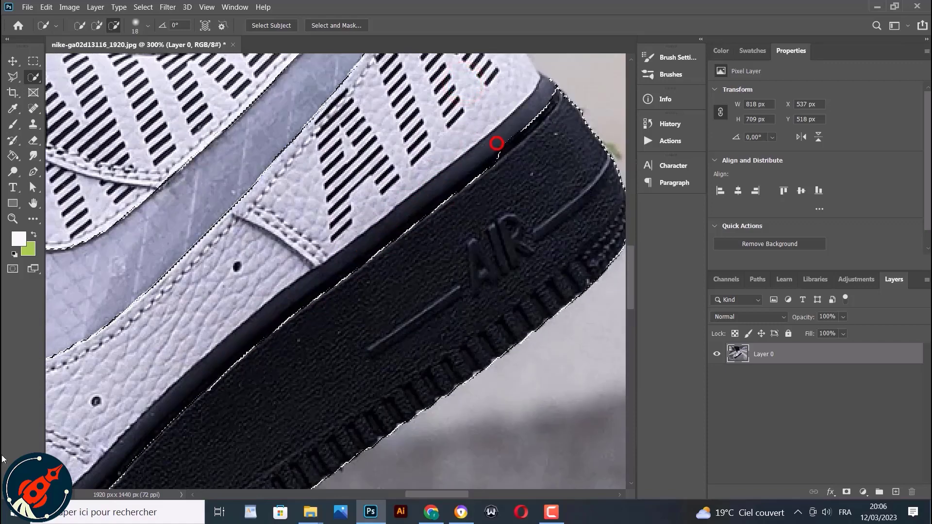
{"action": "left_click", "coordinate": [545, 79]}
{"action": "left_click", "coordinate": [495, 144]}
{"action": "left_click", "coordinate": [511, 135]}
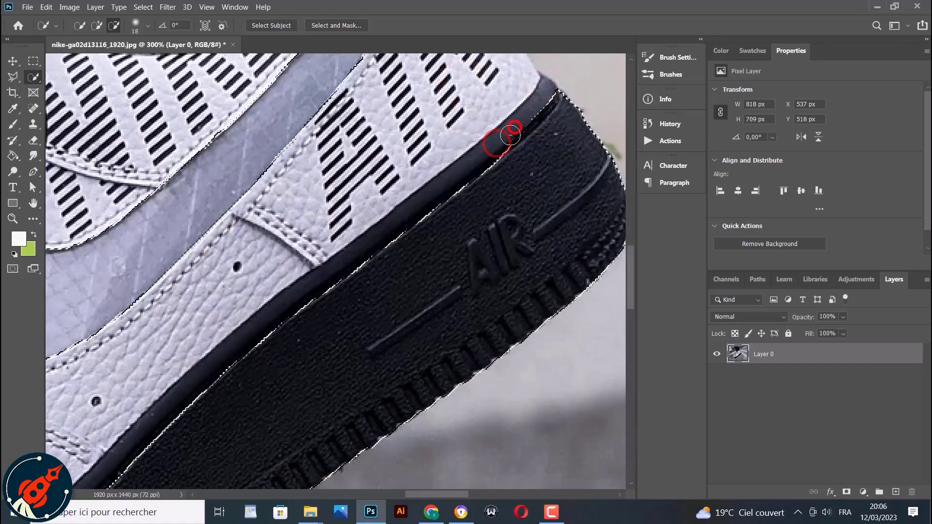
{"action": "left_click", "coordinate": [526, 118]}
{"action": "left_click", "coordinate": [536, 105]}
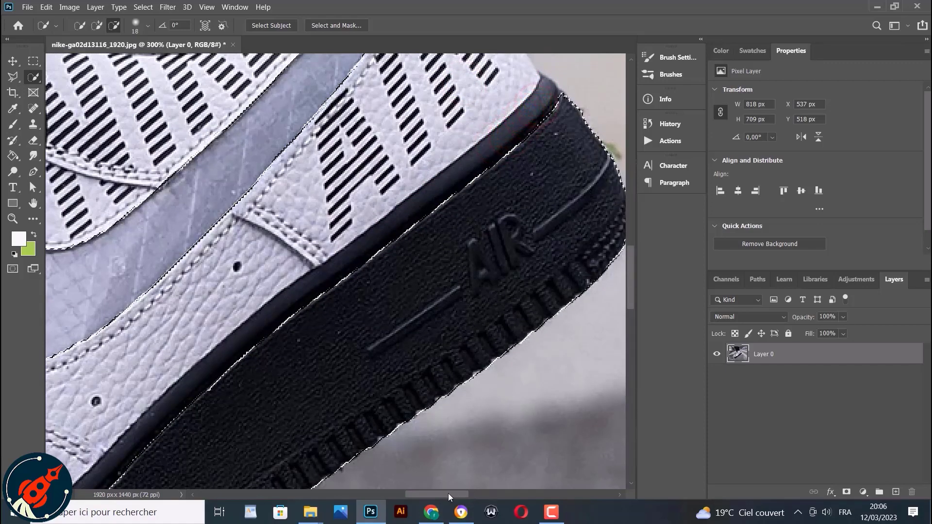
Add the missed tread ridges along the forefoot's lower edge and the toe tread to the selection.
{"action": "scroll", "coordinate": [387, 451], "scroll_direction": "down", "scroll_amount": 6}
{"action": "left_click_drag", "start_coordinate": [447, 493], "coordinate": [370, 493]}
{"action": "scroll", "coordinate": [339, 454], "scroll_direction": "down", "scroll_amount": 4}
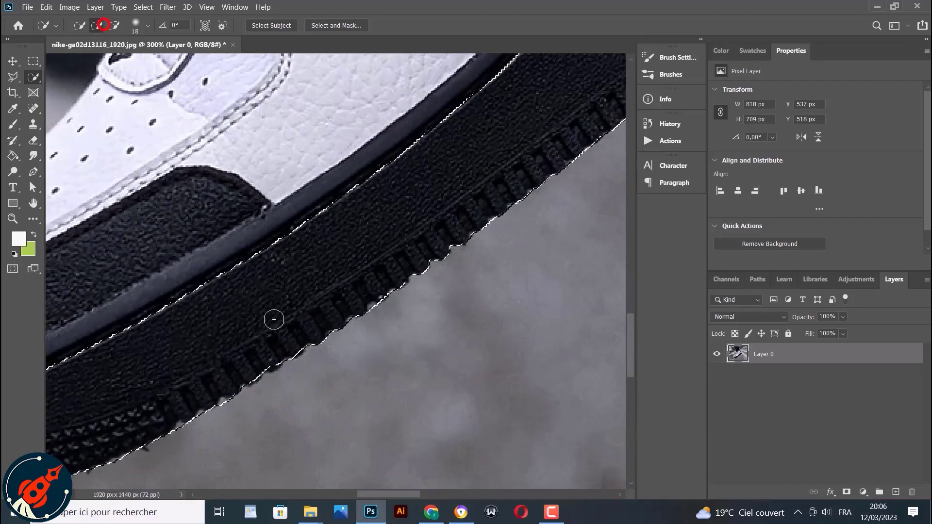
{"action": "left_click", "coordinate": [243, 376]}
{"action": "left_click", "coordinate": [266, 369]}
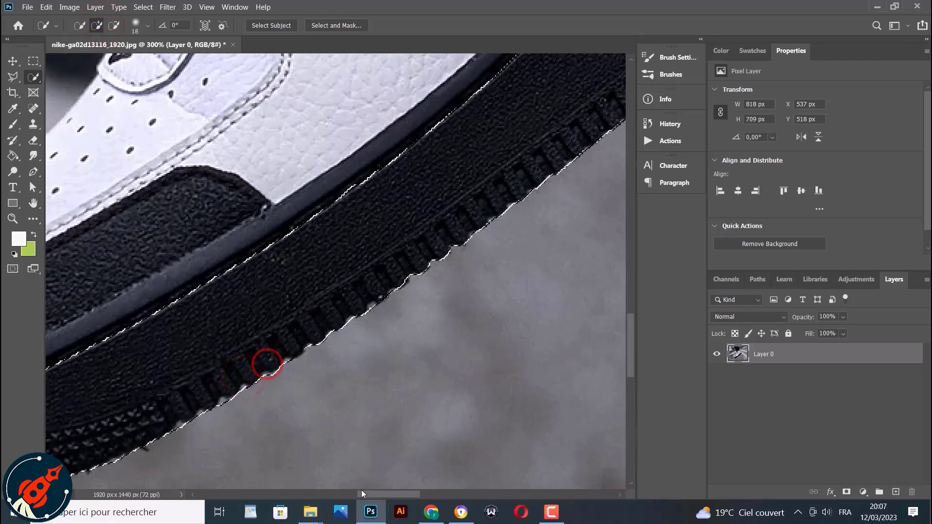
{"action": "left_click_drag", "start_coordinate": [361, 493], "coordinate": [339, 493]}
{"action": "left_click", "coordinate": [182, 437]}
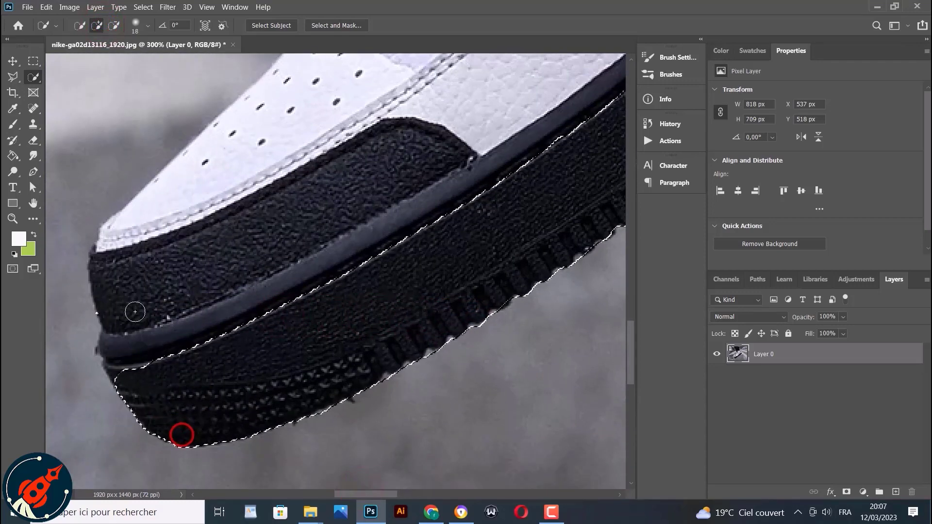
Reduce the Quick Selection brush to 10 px and add the sole's missing upper corner at the toe tip.
{"action": "left_click", "coordinate": [134, 25]}
{"action": "left_click_drag", "start_coordinate": [89, 58], "coordinate": [87, 58]}
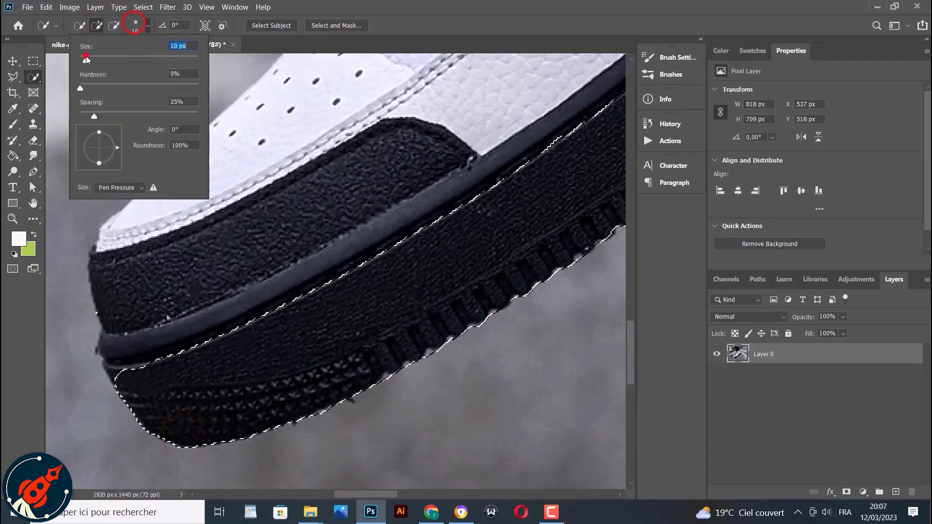
{"action": "left_click", "coordinate": [112, 375]}
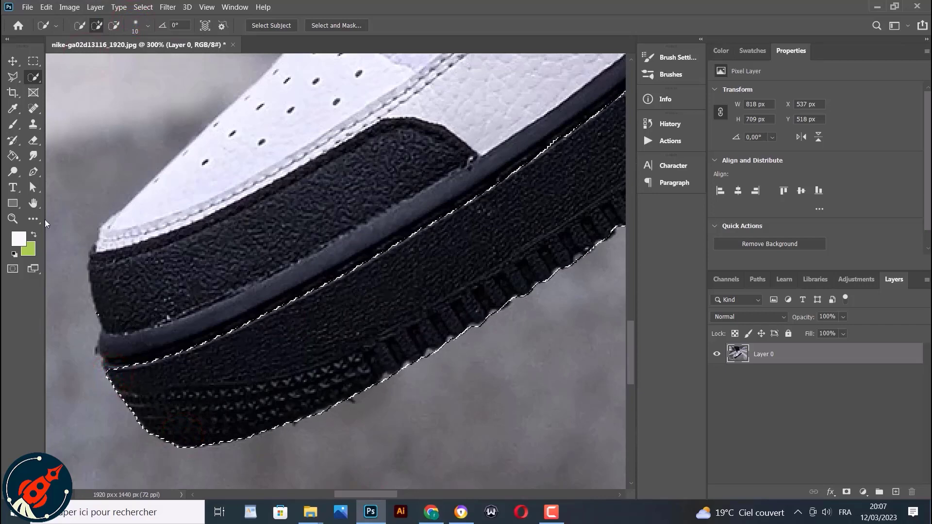
Copy the selected swoosh and sole onto a new layer and check the cutout with the photo layer hidden.
{"action": "left_click", "coordinate": [12, 219]}
{"action": "left_click", "coordinate": [168, 164], "text": "alt"}
{"action": "left_click", "coordinate": [211, 186], "text": "alt"}
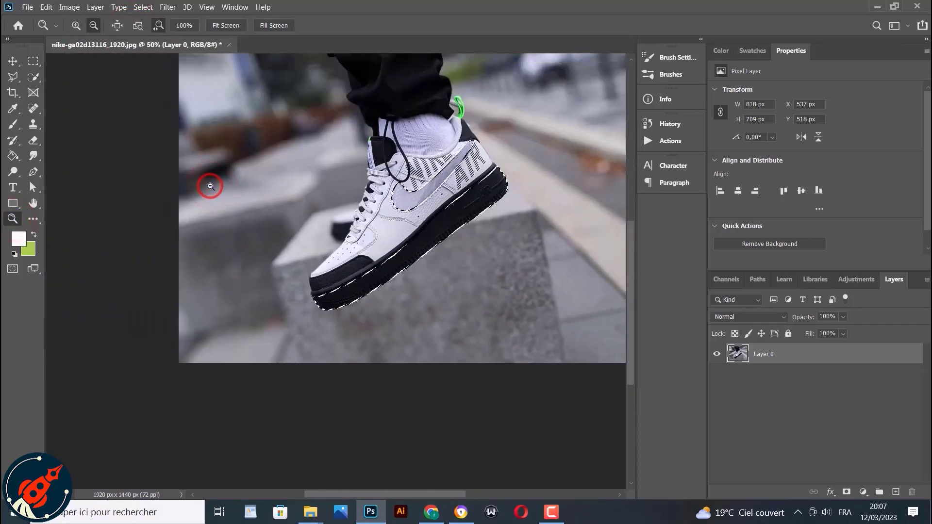
{"action": "key", "text": "ctrl+c"}
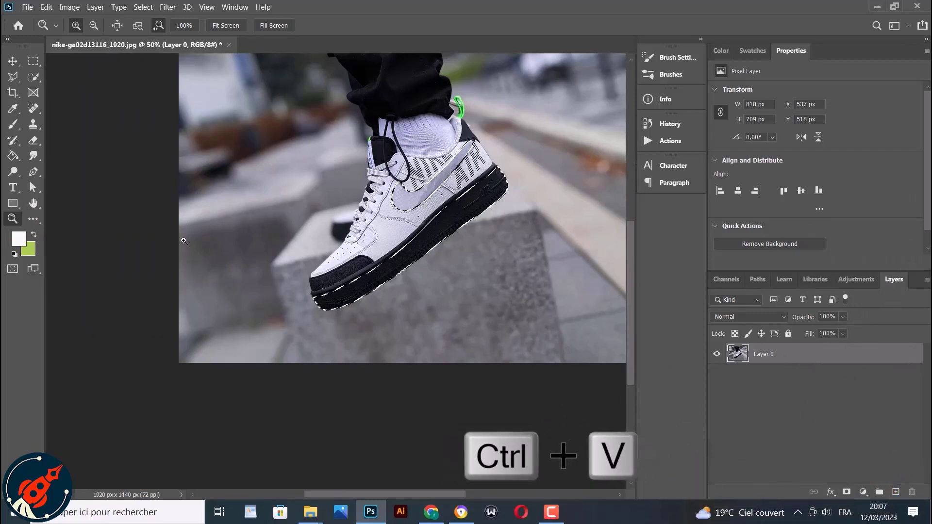
{"action": "key", "text": "ctrl+v"}
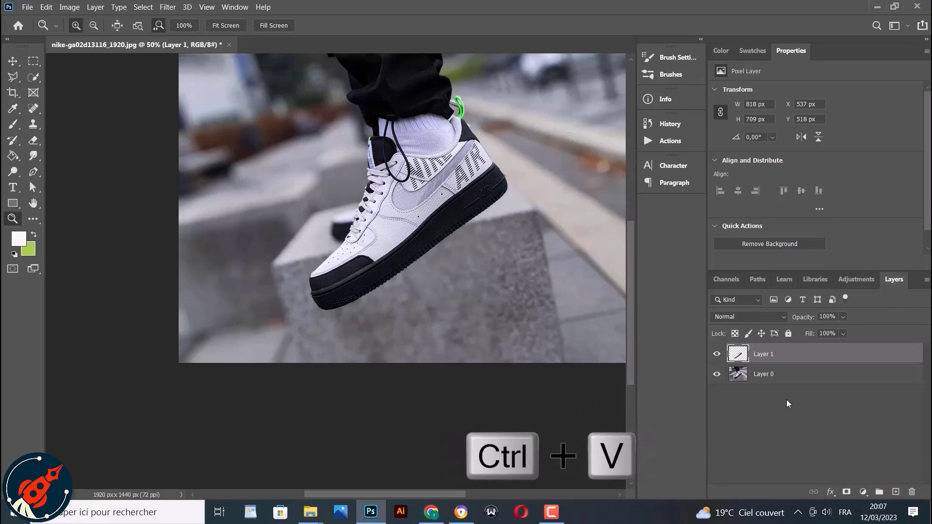
{"action": "left_click", "coordinate": [717, 374]}
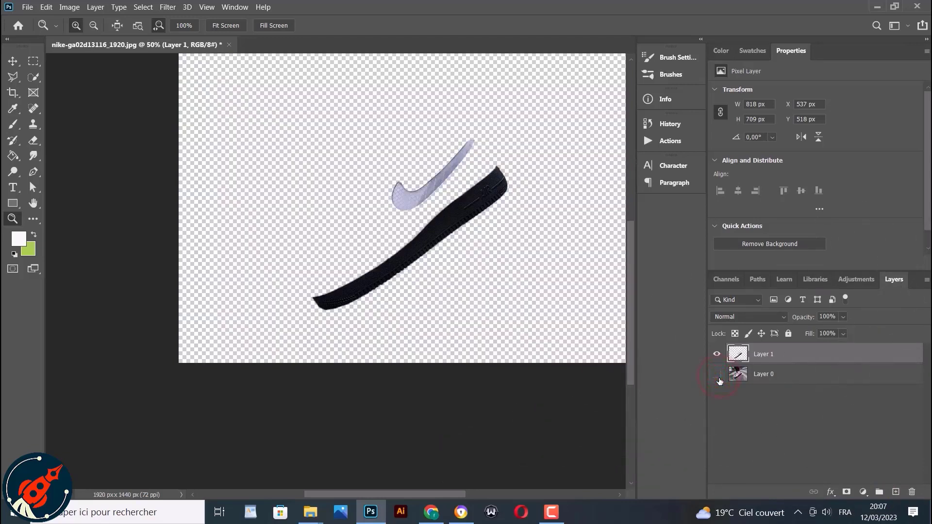
{"action": "left_click", "coordinate": [718, 378]}
{"action": "left_click", "coordinate": [718, 377]}
{"action": "left_click", "coordinate": [718, 378]}
Add a Color Lookup adjustment directly above the photo layer using the Moonlight.3DL table.
{"action": "left_click", "coordinate": [795, 373]}
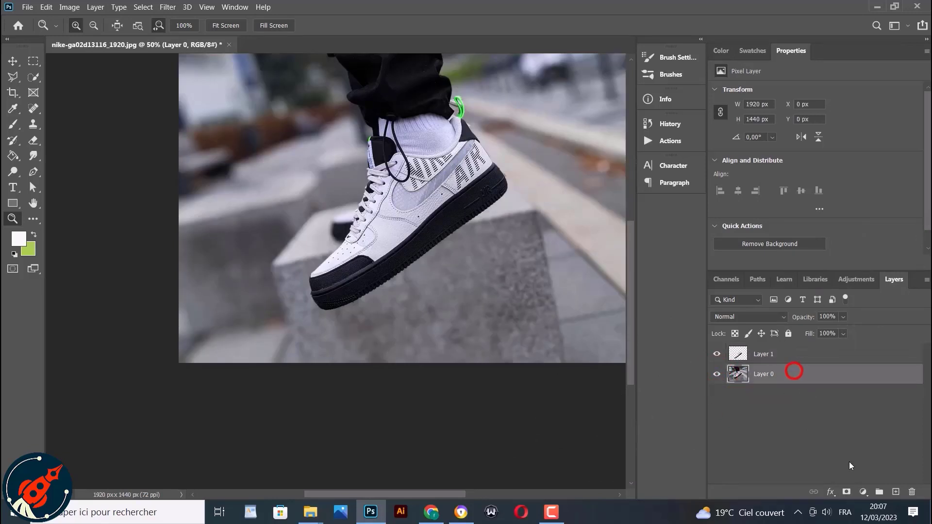
{"action": "left_click", "coordinate": [864, 493]}
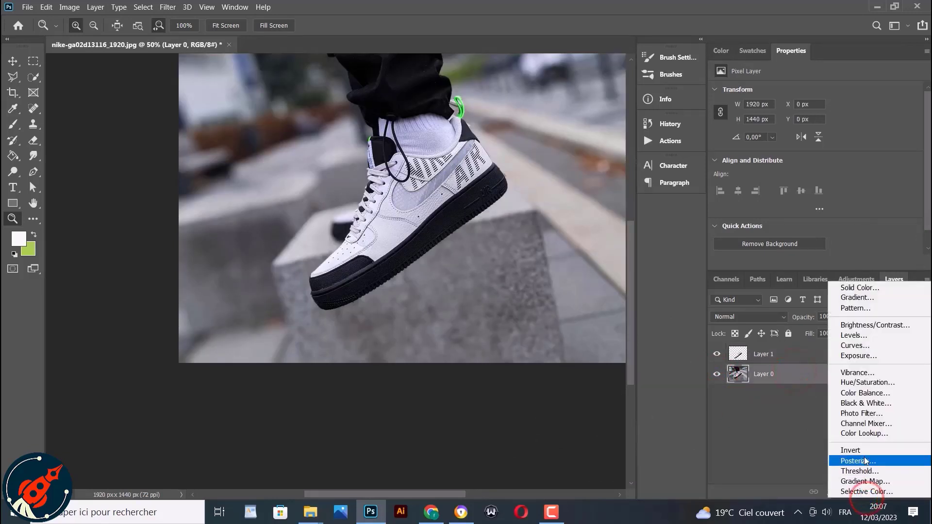
{"action": "left_click", "coordinate": [863, 435]}
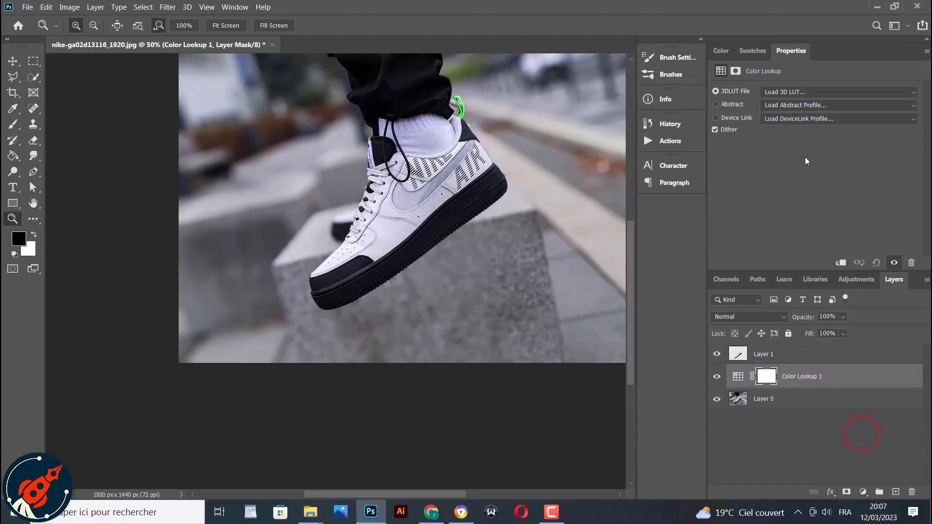
{"action": "left_click", "coordinate": [785, 95]}
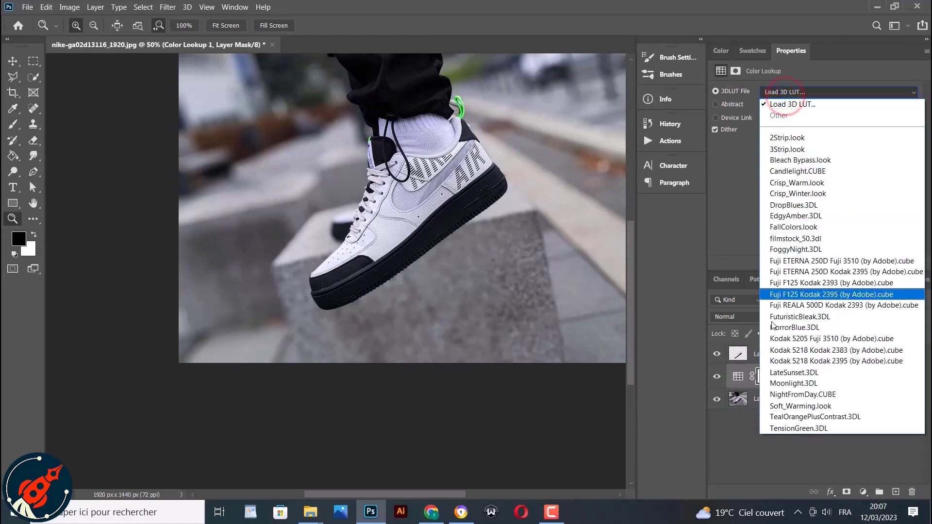
{"action": "left_click", "coordinate": [780, 384]}
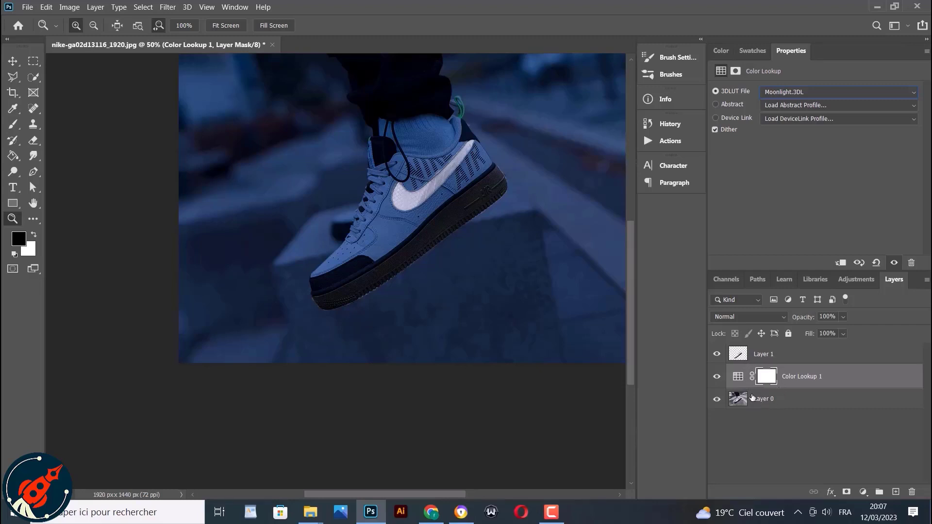
Add a Brightness/Contrast adjustment above the Color Lookup, strongly lowering the brightness and slightly raising the contrast.
{"action": "left_click", "coordinate": [738, 378]}
{"action": "left_click", "coordinate": [865, 492]}
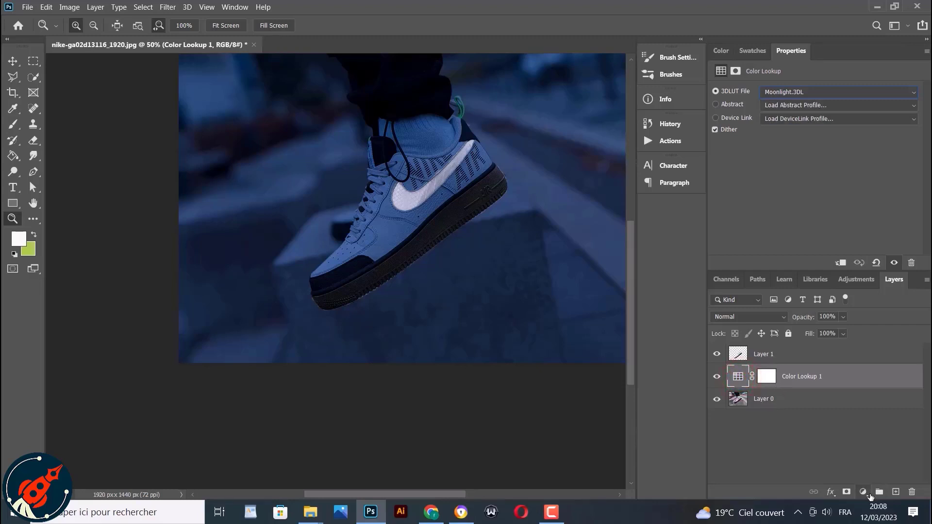
{"action": "left_click", "coordinate": [877, 320]}
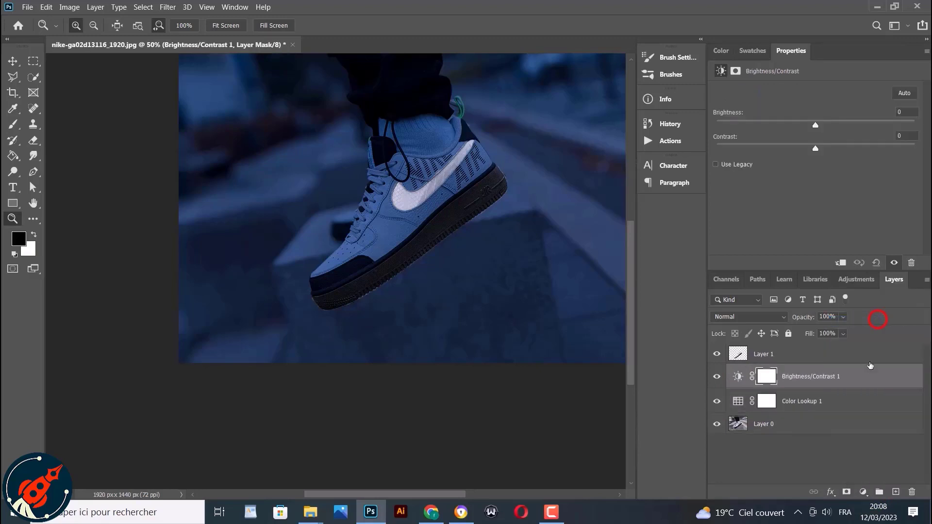
{"action": "left_click_drag", "start_coordinate": [816, 125], "coordinate": [753, 123]}
{"action": "left_click", "coordinate": [815, 147]}
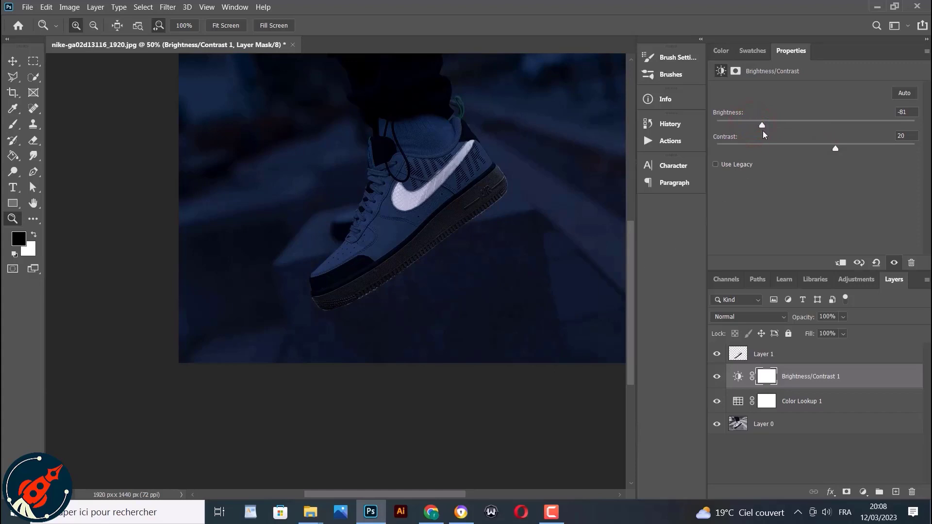
{"action": "left_click_drag", "start_coordinate": [761, 126], "coordinate": [765, 124]}
{"action": "left_click_drag", "start_coordinate": [829, 149], "coordinate": [831, 150]}
Duplicate the swoosh-and-sole layer and set the copy's blend mode to Divide.
{"action": "left_click", "coordinate": [775, 355]}
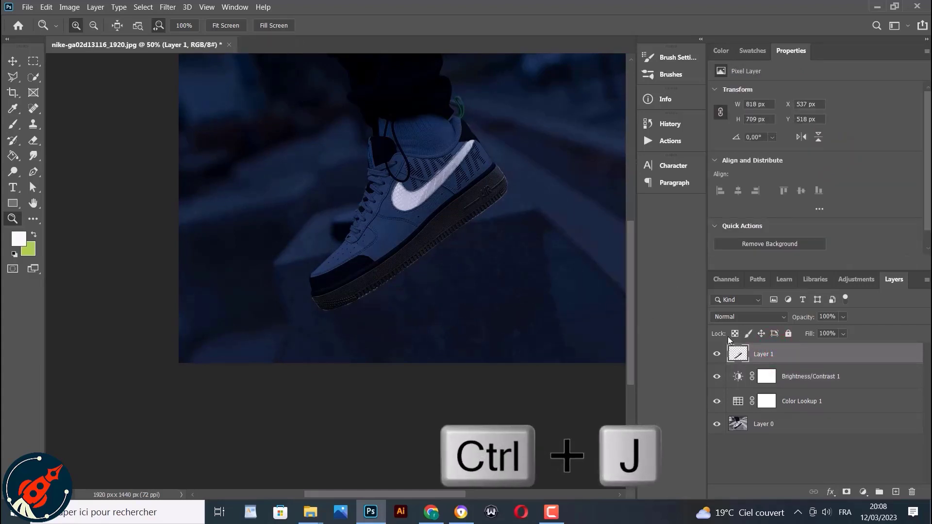
{"action": "key", "text": "ctrl+j"}
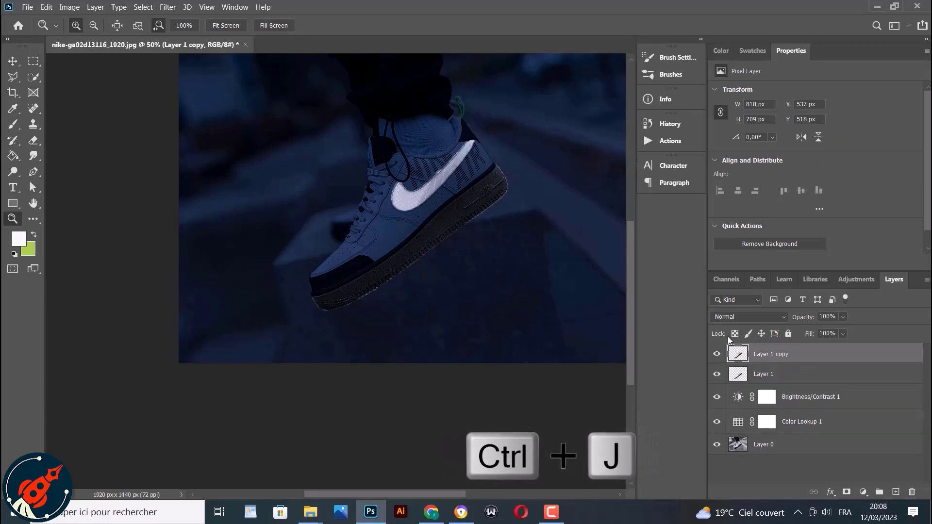
{"action": "left_click", "coordinate": [736, 315]}
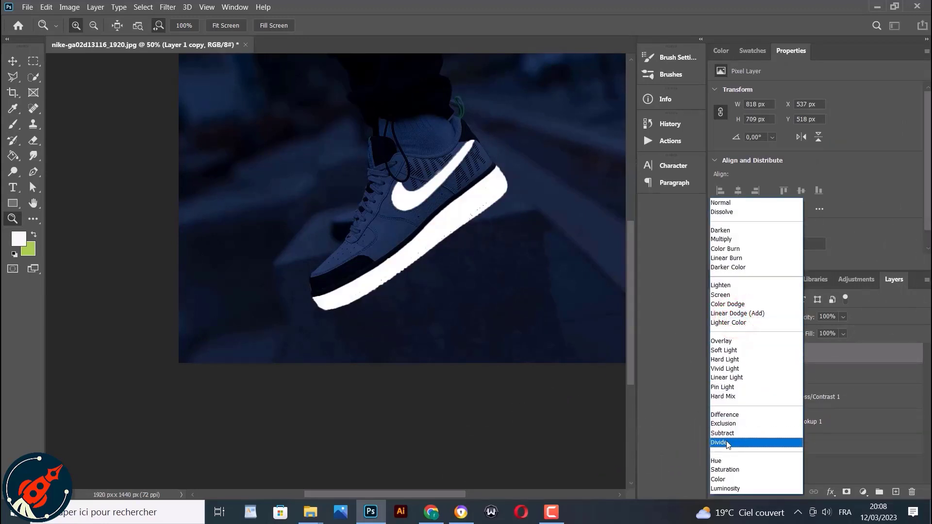
{"action": "left_click", "coordinate": [728, 443]}
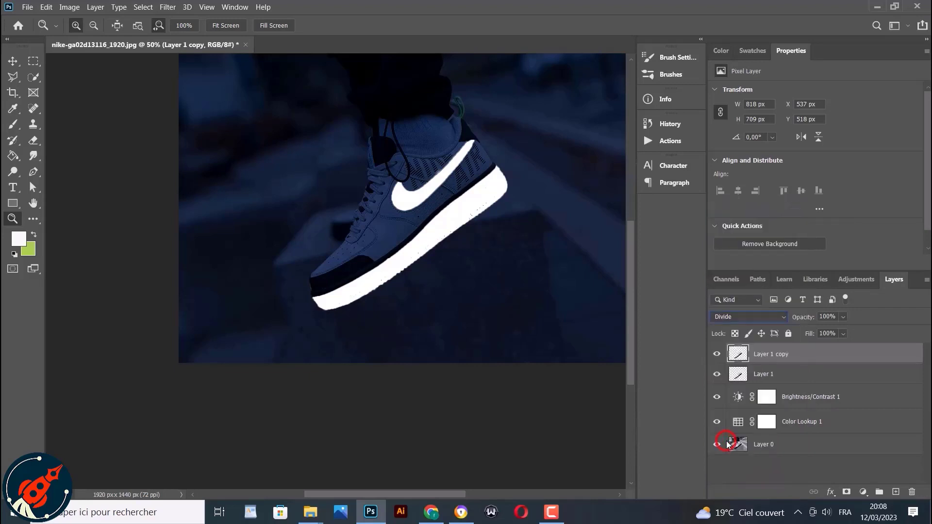
Convert the duplicated swoosh-and-sole layer to a smart object.
{"action": "right_click", "coordinate": [772, 355]}
{"action": "left_click", "coordinate": [680, 156]}
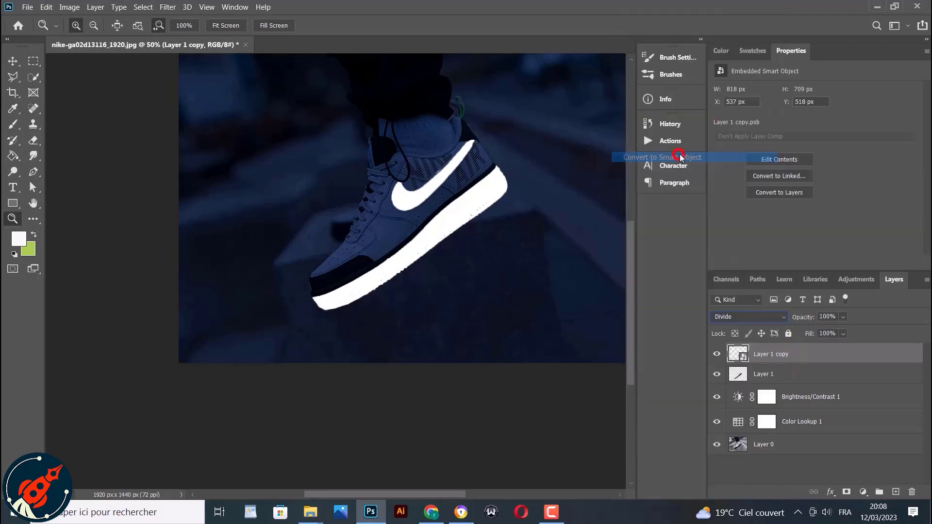
Apply a Gaussian Blur with a 20-pixel radius to the swoosh-and-sole smart object.
{"action": "left_click", "coordinate": [167, 7]}
{"action": "mouse_move", "coordinate": [201, 151]}
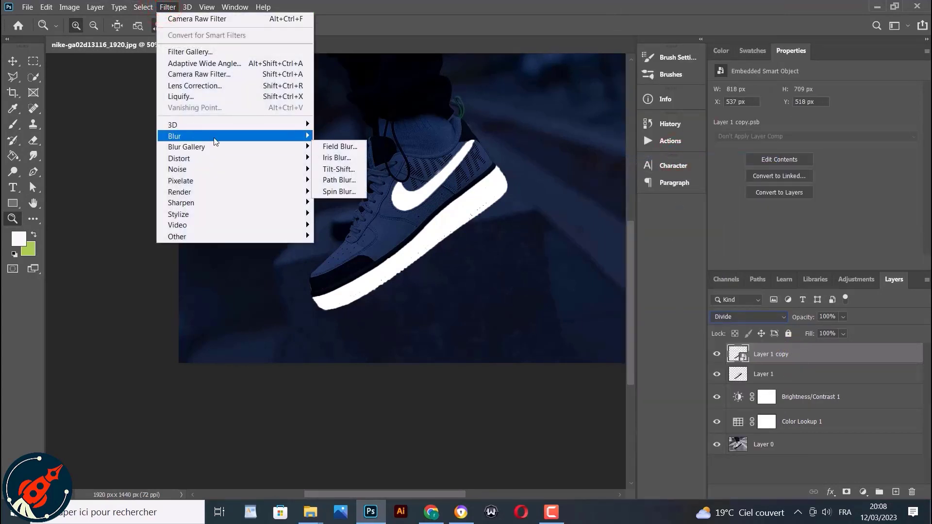
{"action": "mouse_move", "coordinate": [213, 137]}
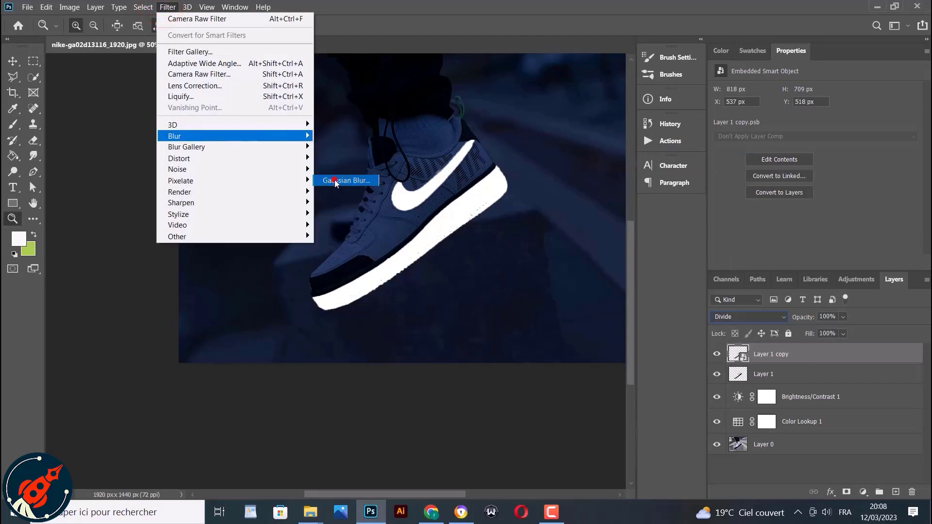
{"action": "left_click", "coordinate": [334, 180]}
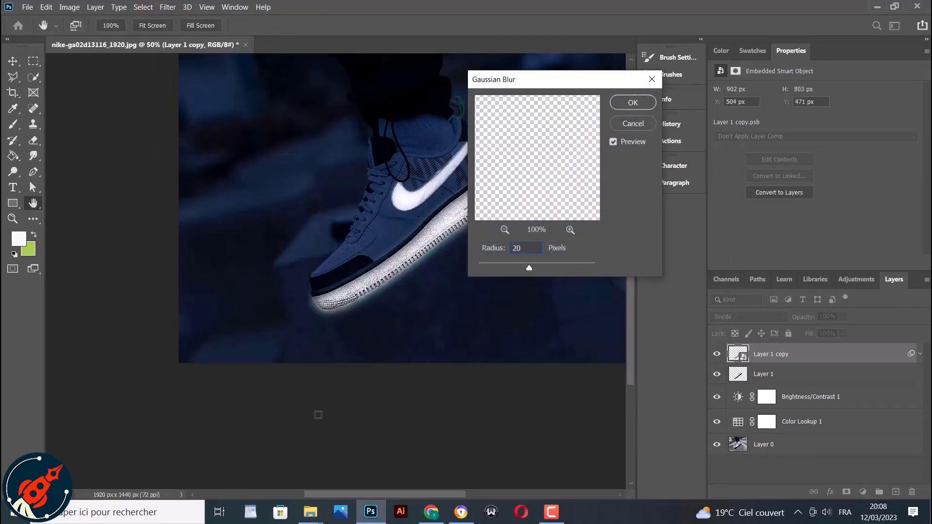
{"action": "key", "text": "Return"}
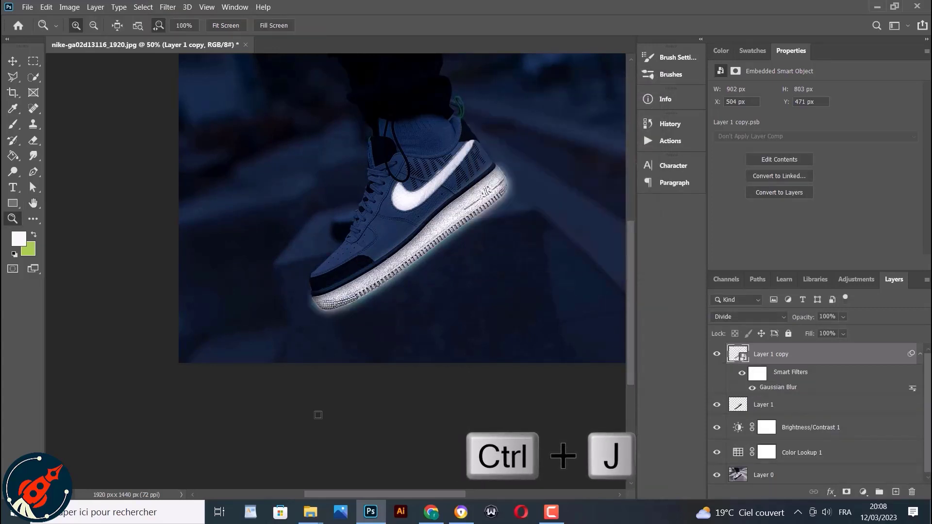
Duplicate the blurred swoosh-and-sole smart object and set the copy's Gaussian Blur radius to 40 pixels.
{"action": "key", "text": "ctrl+j"}
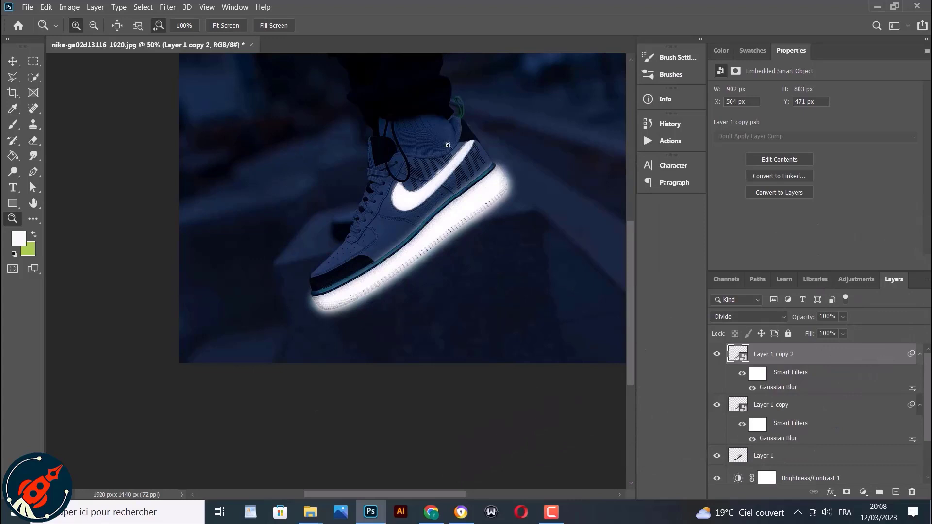
{"action": "double_click", "coordinate": [788, 388]}
{"action": "type", "text": "40"}
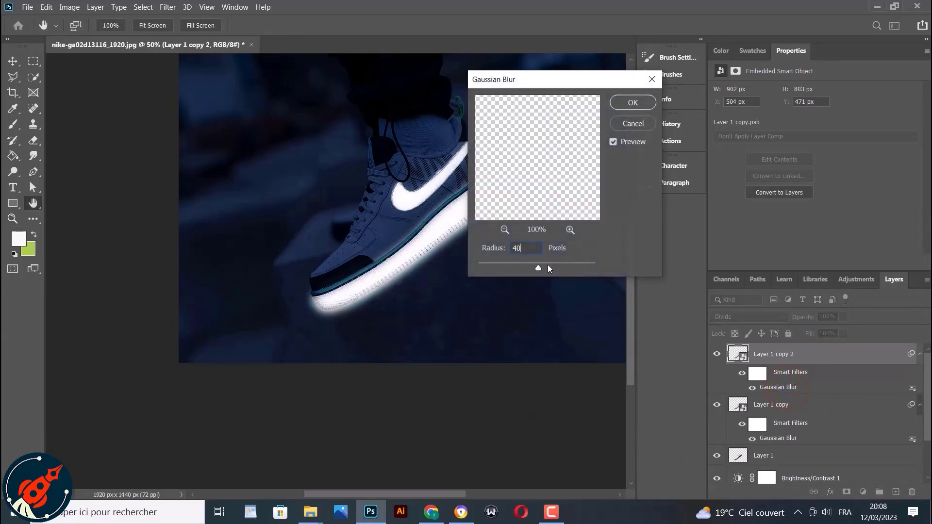
{"action": "key", "text": "Return"}
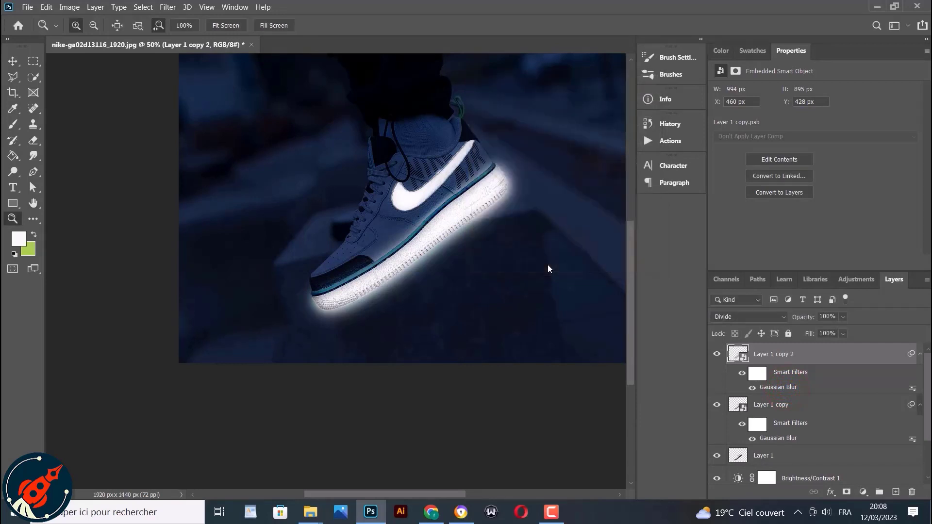
Duplicate the 40-pixel blur layer and set the new copy's Gaussian Blur radius to 80 pixels.
{"action": "key", "text": "ctrl+j"}
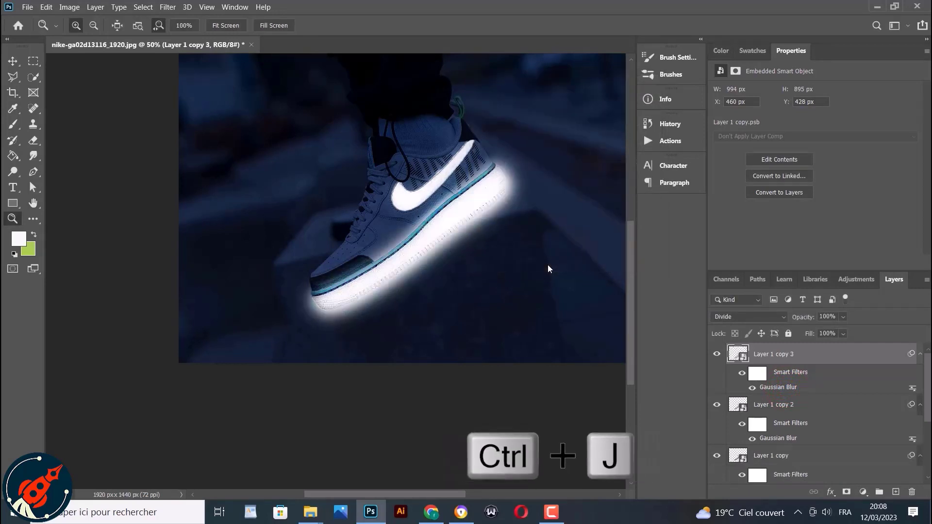
{"action": "double_click", "coordinate": [787, 387]}
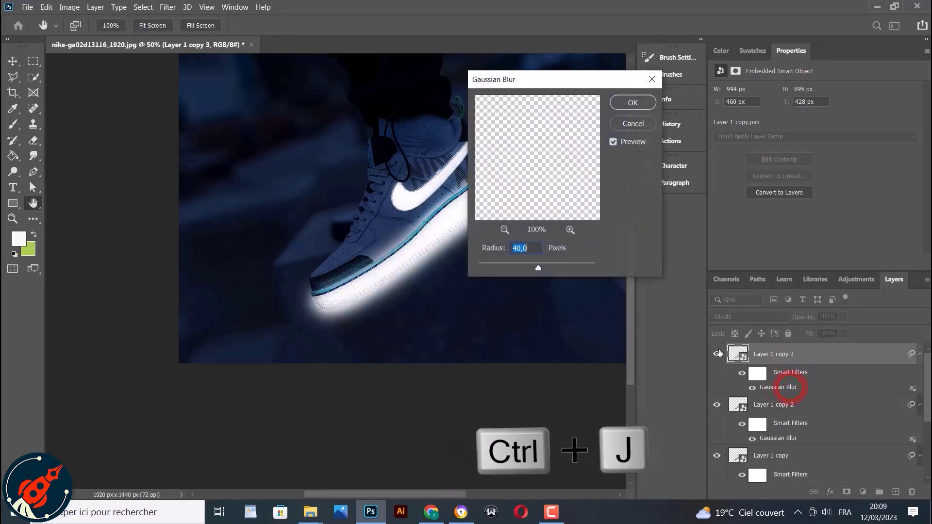
{"action": "type", "text": "80"}
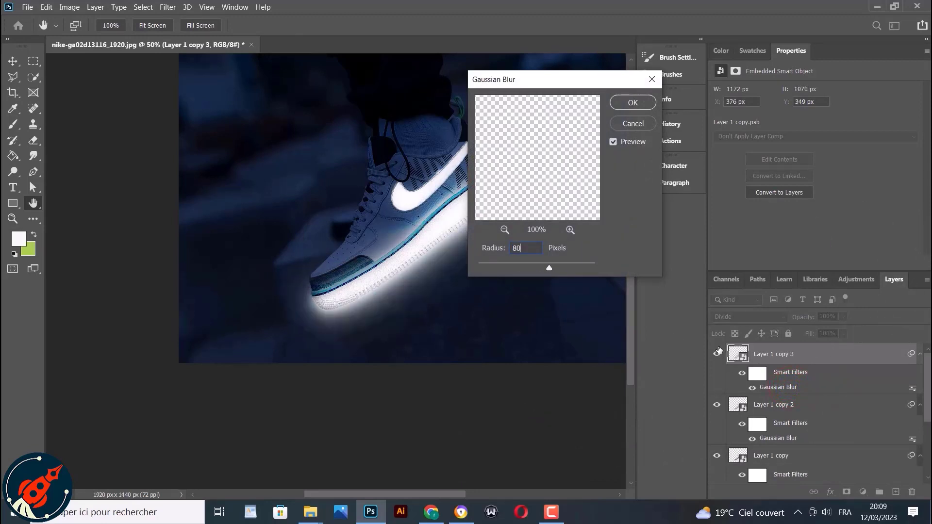
{"action": "key", "text": "Return"}
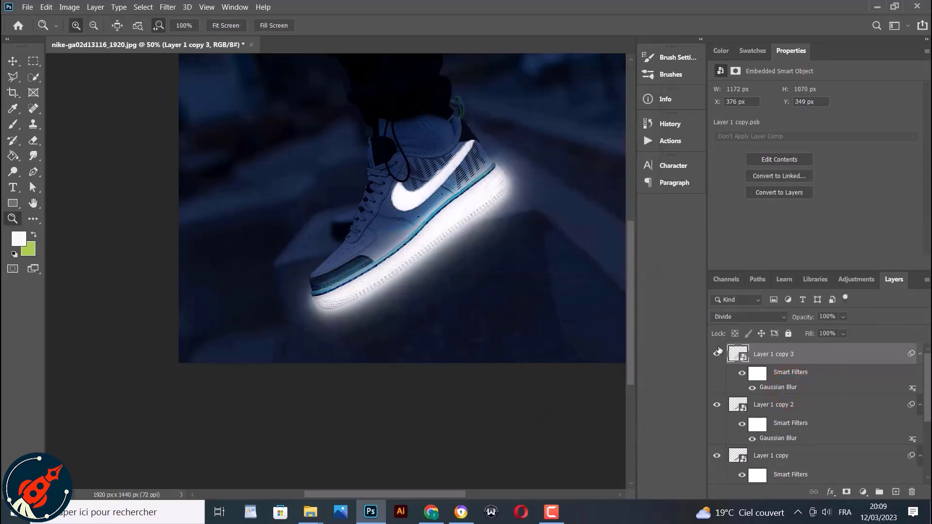
Duplicate the 80-pixel blur layer and set the new copy's Gaussian Blur radius to 200 pixels.
{"action": "key", "text": "ctrl+j"}
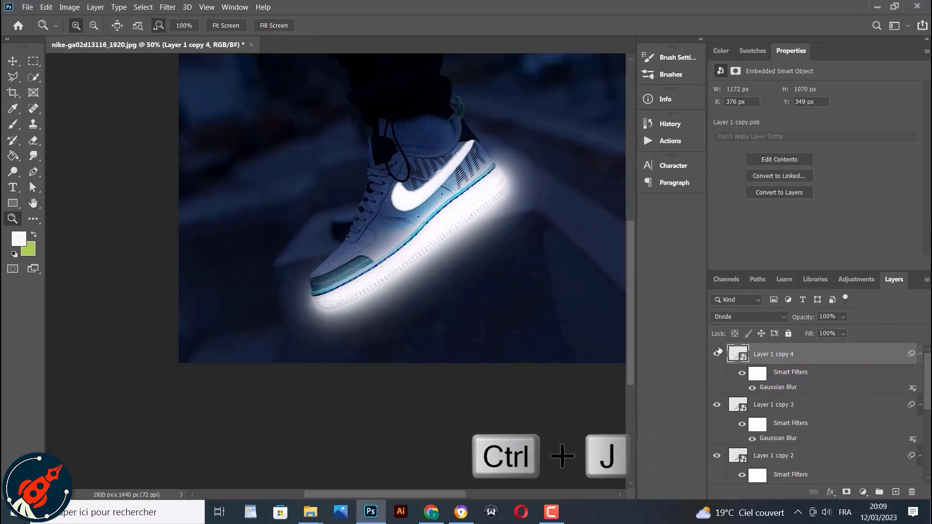
{"action": "double_click", "coordinate": [805, 387]}
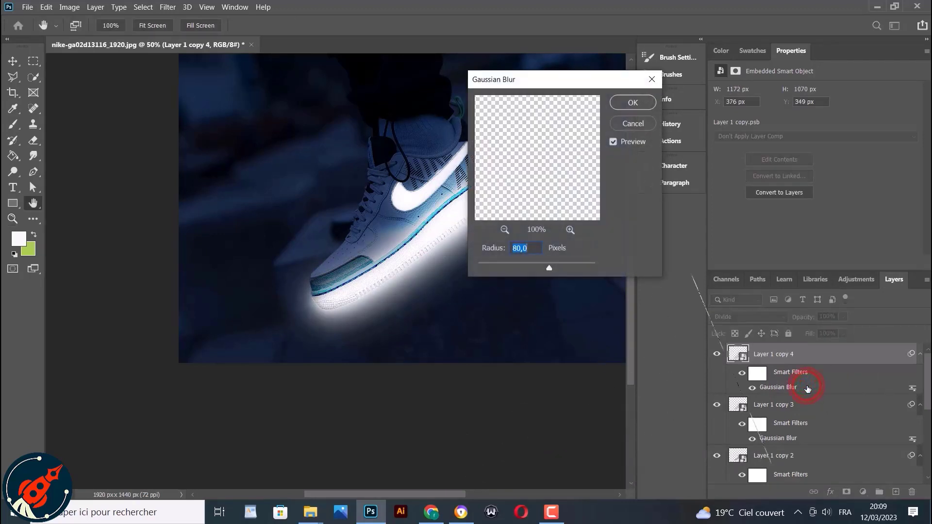
{"action": "type", "text": "20"}
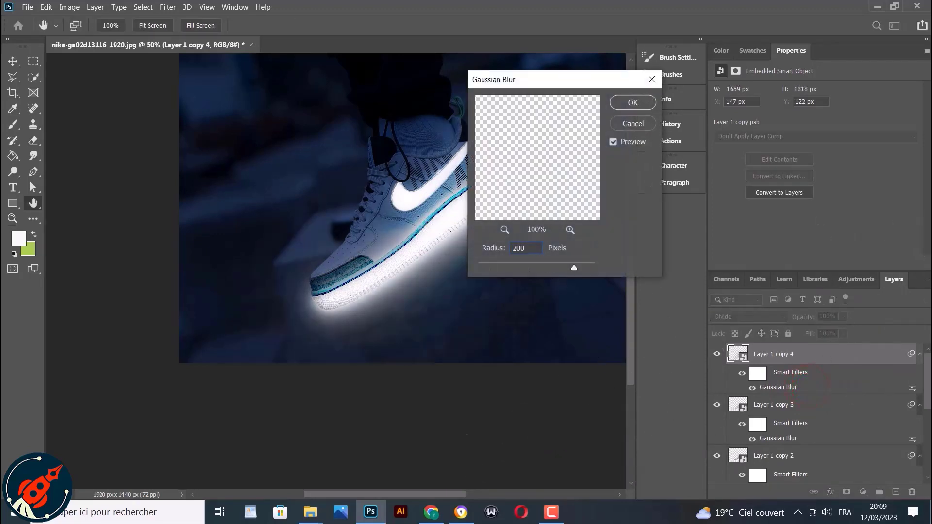
{"action": "key", "text": "Return"}
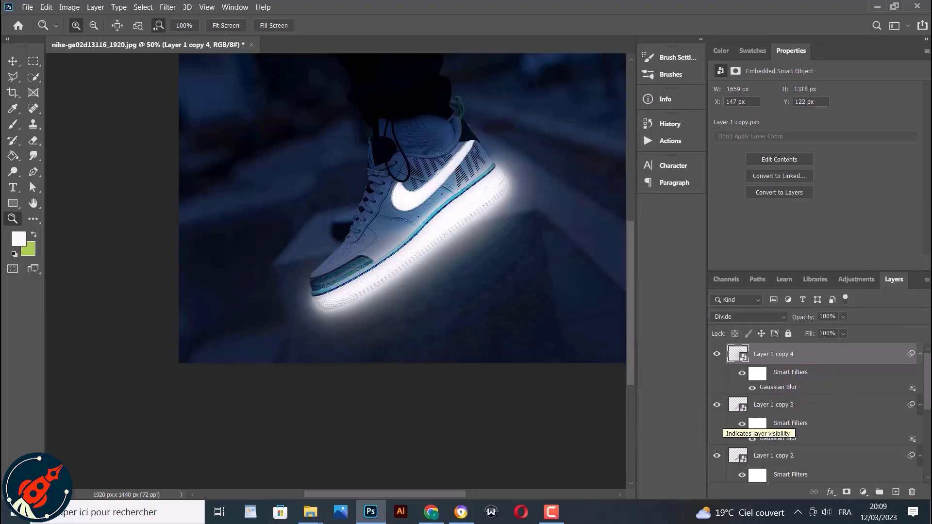
Duplicate the 200-pixel blur layer and increase the new copy's Gaussian Blur radius further.
{"action": "key", "text": "ctrl+j"}
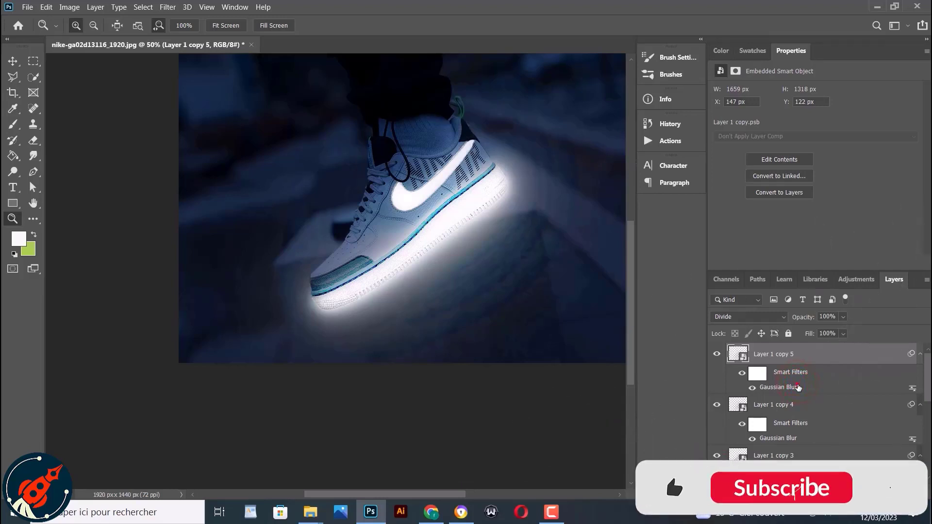
{"action": "double_click", "coordinate": [798, 386]}
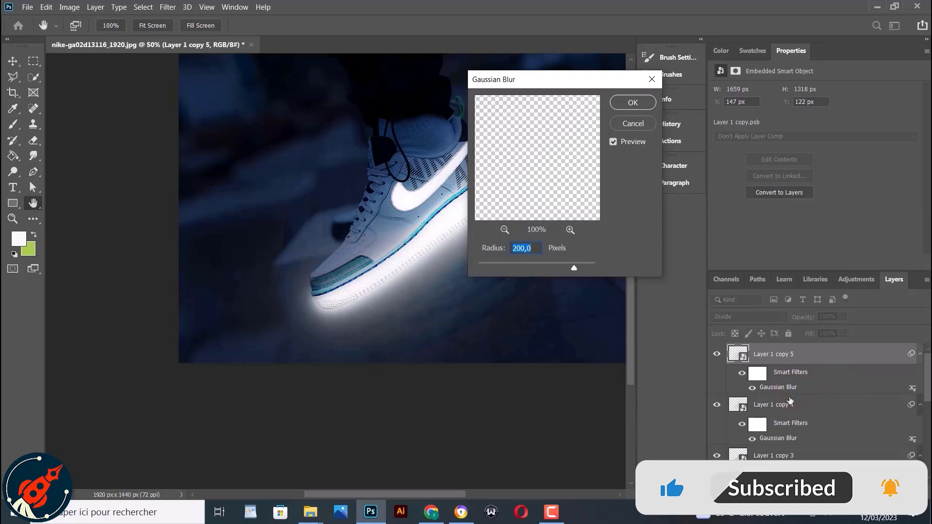
{"action": "key", "text": "Return"}
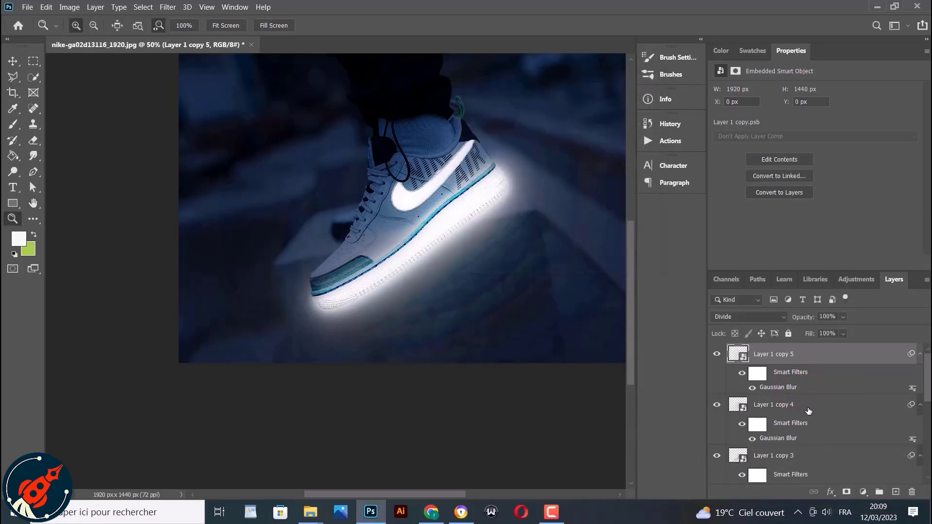
Group all the blurred glow copies together with the original swoosh-and-sole layer, Layer 1.
{"action": "scroll", "coordinate": [808, 411], "scroll_direction": "down", "scroll_amount": 5}
{"action": "scroll", "coordinate": [804, 423], "scroll_direction": "up", "scroll_amount": 1}
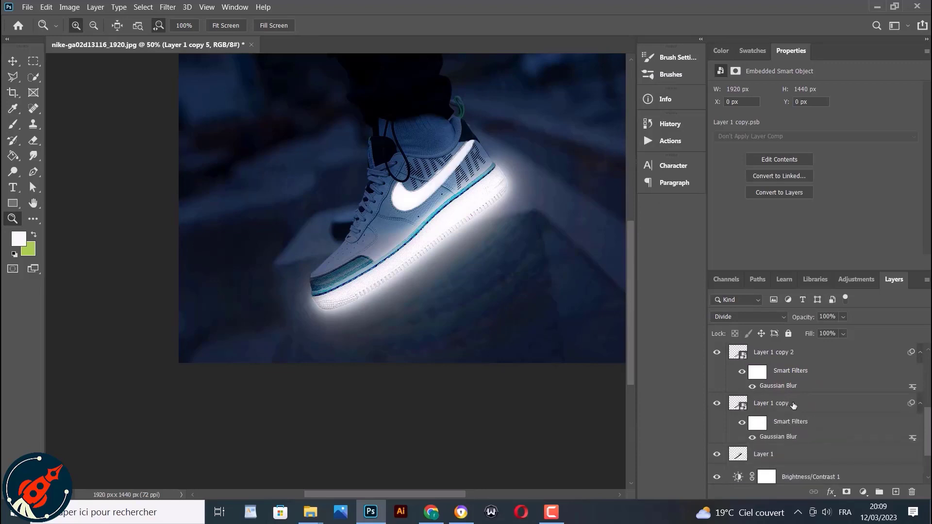
{"action": "scroll", "coordinate": [808, 451], "scroll_direction": "down", "scroll_amount": 1}
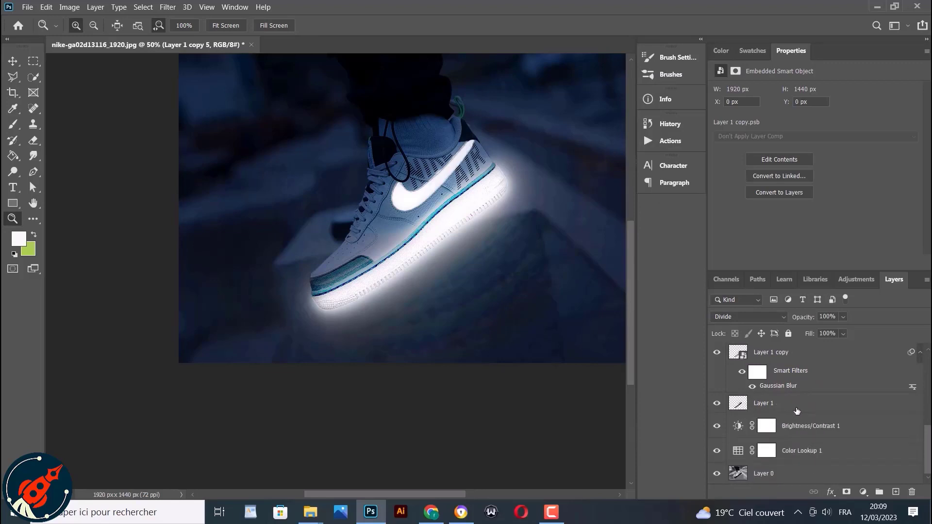
{"action": "left_click", "coordinate": [796, 409], "text": "shift"}
{"action": "scroll", "coordinate": [798, 416], "scroll_direction": "up", "scroll_amount": 4}
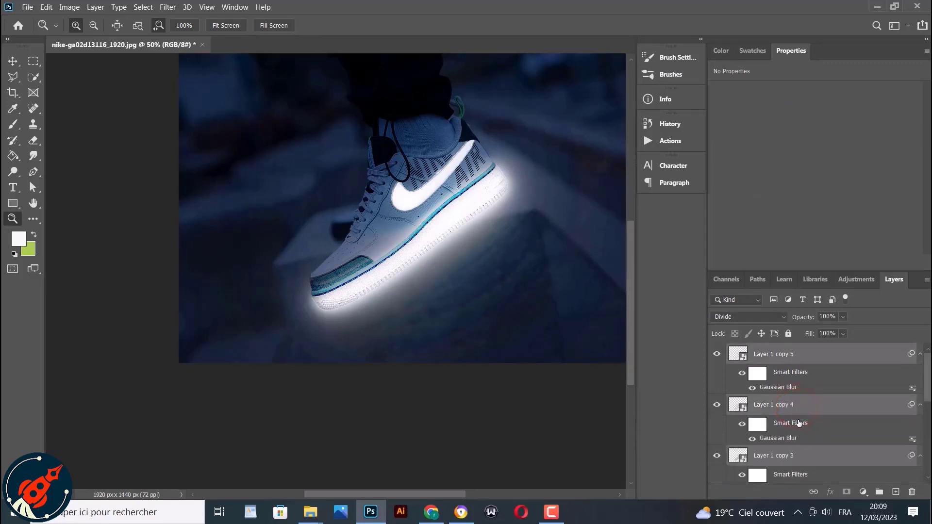
{"action": "key", "text": "ctrl+g"}
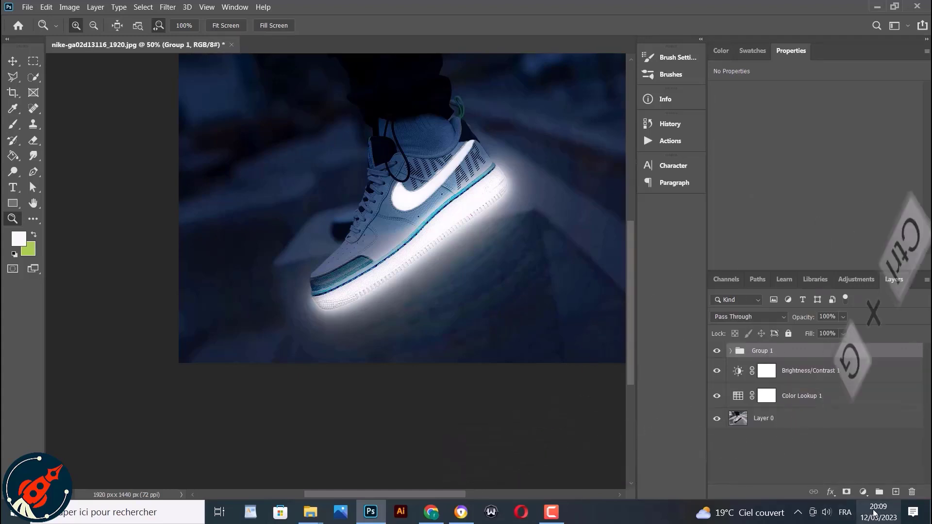
Add a Hue/Saturation adjustment above the glow group and clip it to the group.
{"action": "left_click", "coordinate": [863, 491]}
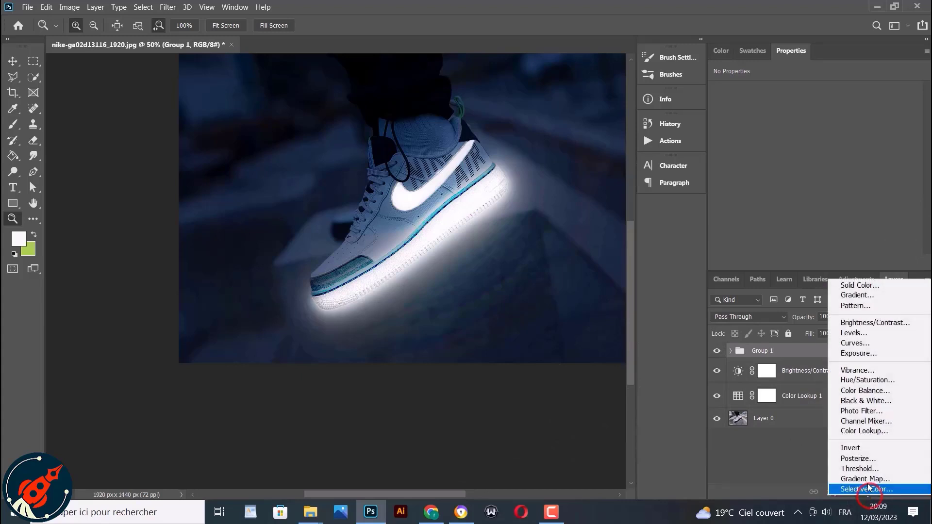
{"action": "left_click", "coordinate": [861, 380]}
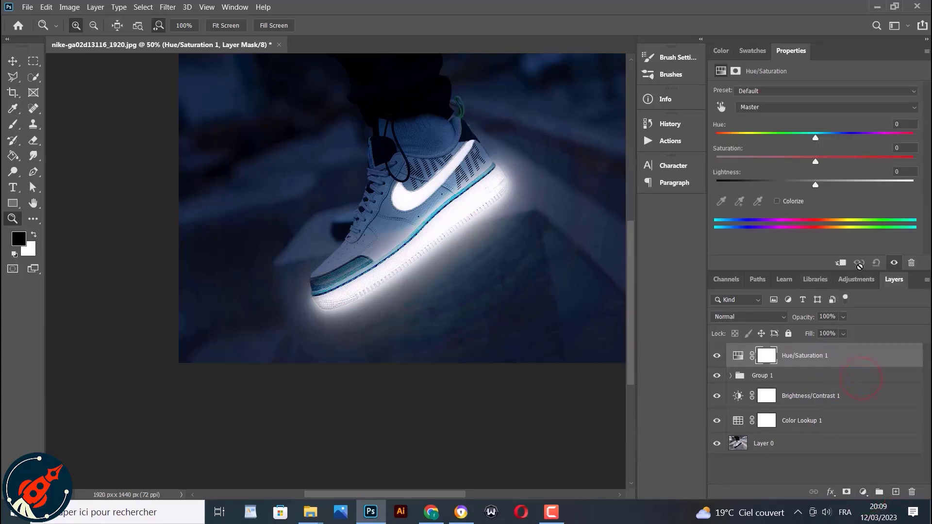
{"action": "left_click", "coordinate": [840, 263]}
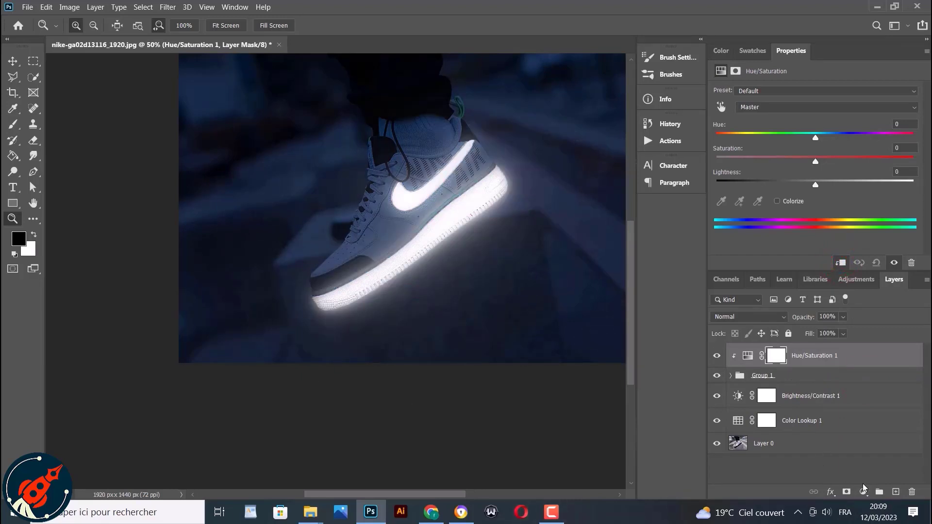
Add an empty layer above the Hue/Saturation adjustment with its fill at 37%, and sample the glowing sole's white for the brush.
{"action": "left_click", "coordinate": [896, 492]}
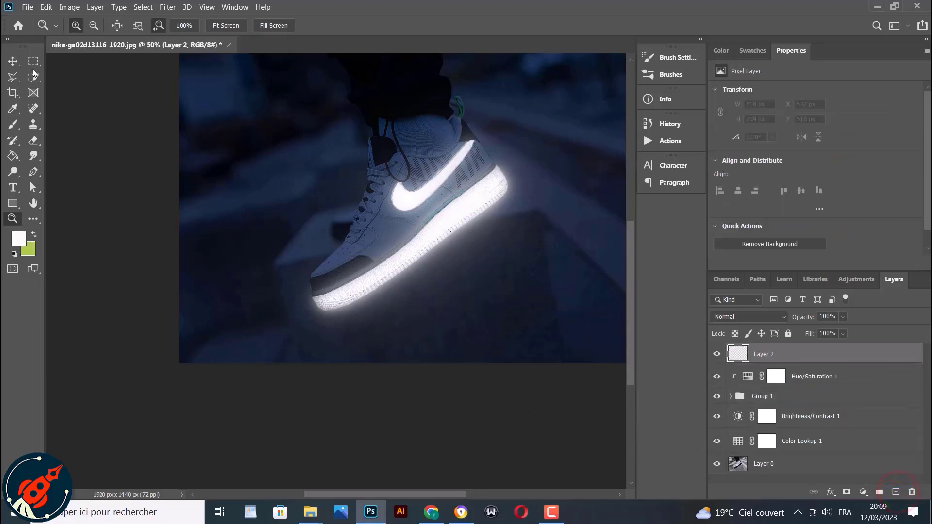
{"action": "left_click", "coordinate": [12, 109]}
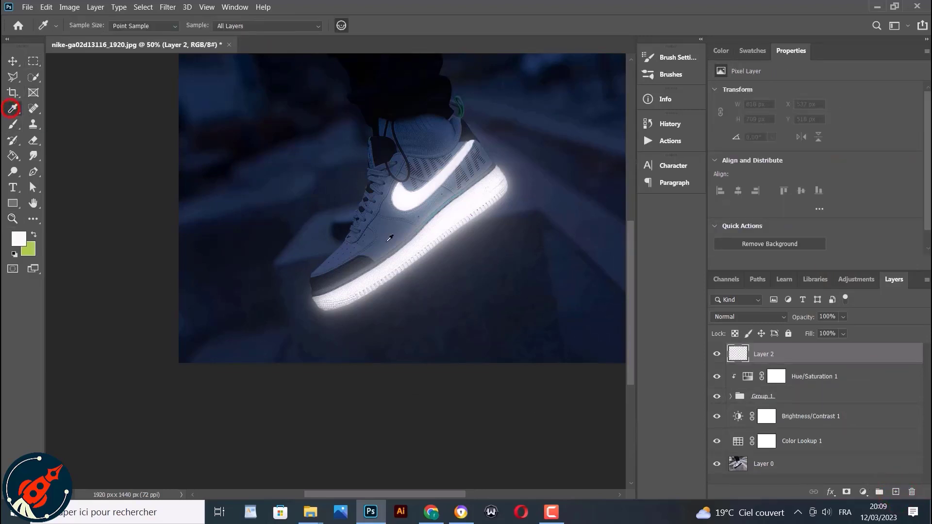
{"action": "left_click", "coordinate": [403, 259]}
{"action": "left_click", "coordinate": [13, 124]}
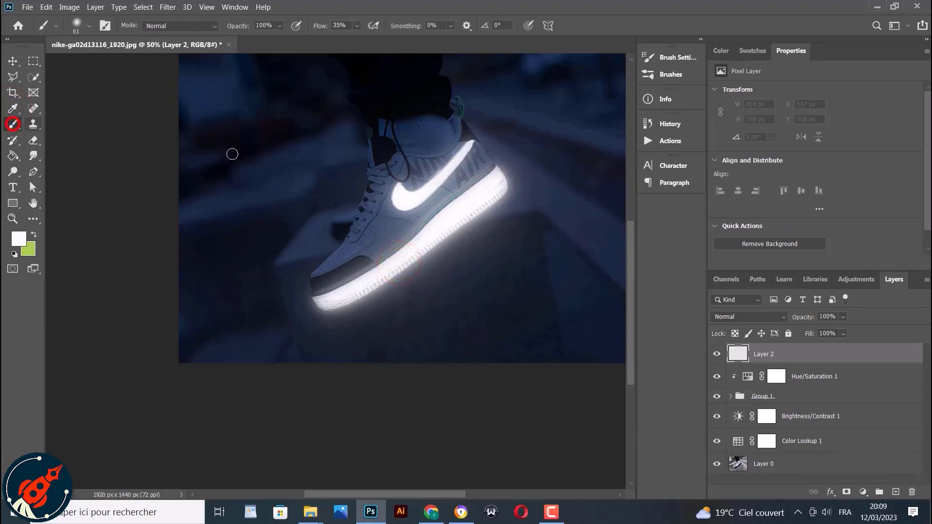
{"action": "left_click", "coordinate": [844, 333]}
{"action": "left_click_drag", "start_coordinate": [855, 345], "coordinate": [821, 348]}
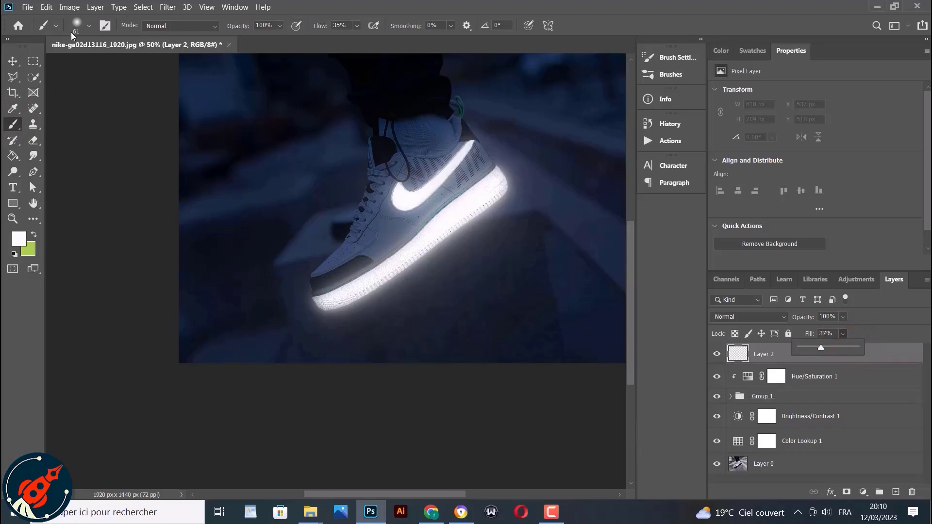
Set the soft round brush size to 259 px, try a white stroke below the toe, and undo it.
{"action": "left_click", "coordinate": [88, 25]}
{"action": "left_click_drag", "start_coordinate": [99, 63], "coordinate": [129, 64]}
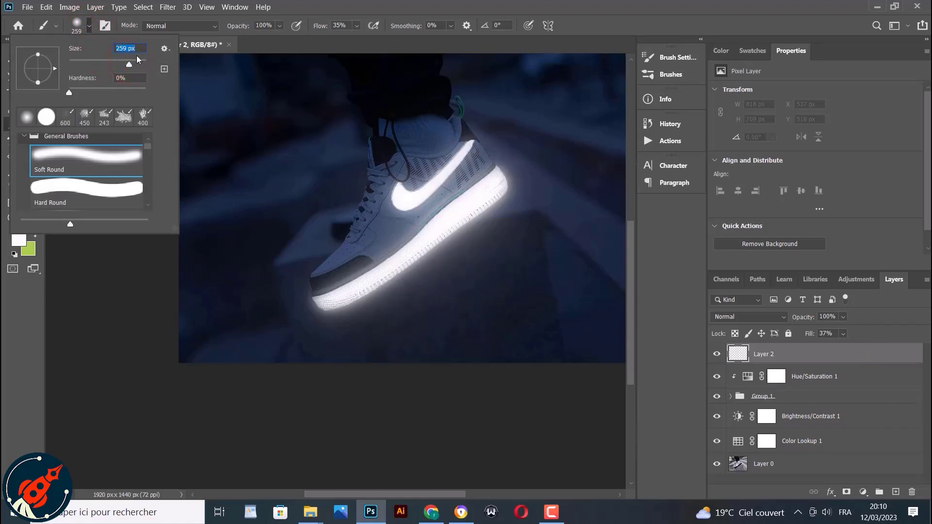
{"action": "left_click", "coordinate": [89, 25]}
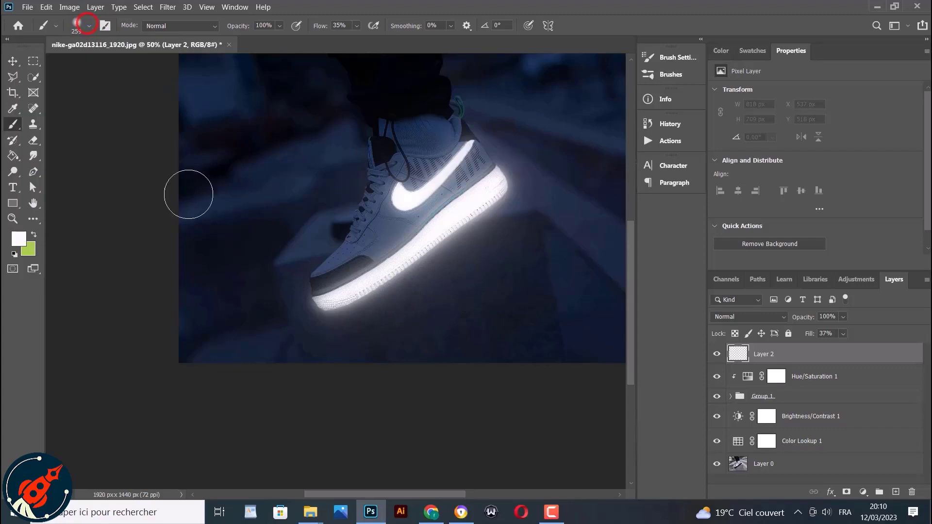
{"action": "left_click", "coordinate": [346, 330]}
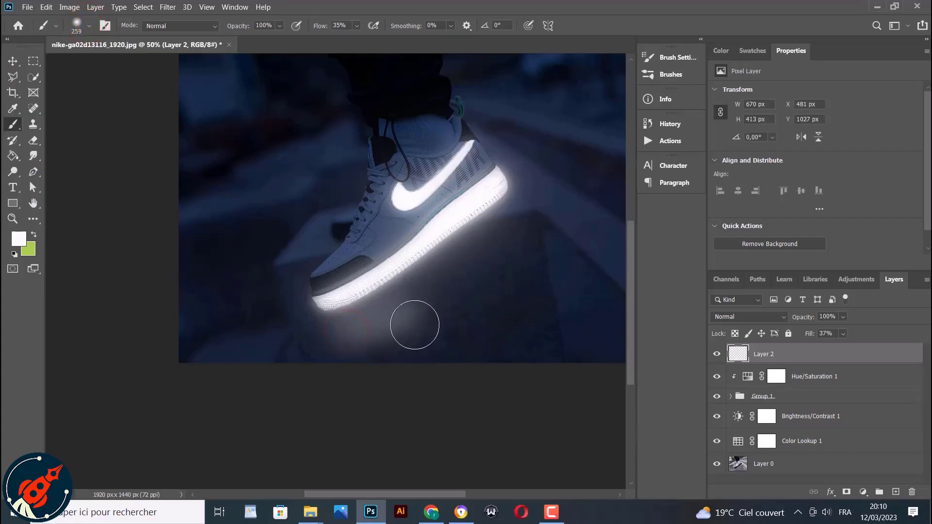
{"action": "key", "text": "ctrl+z"}
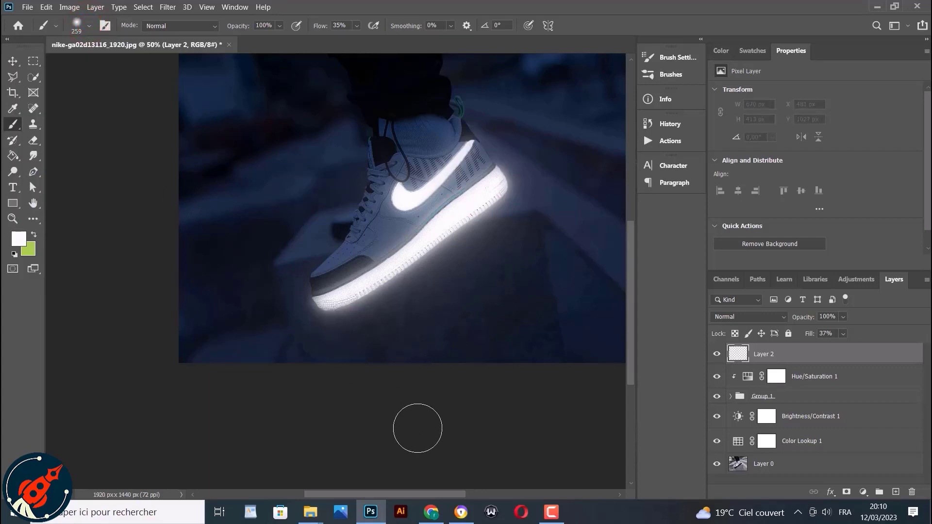
Set the new layer's blend mode to Color Dodge and brush soft white light along the ground beneath the sole.
{"action": "left_click", "coordinate": [753, 317]}
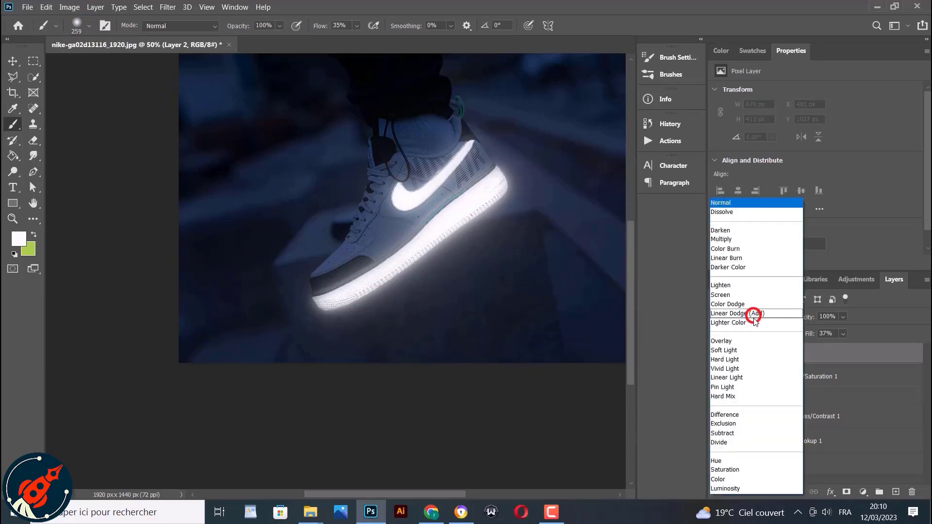
{"action": "left_click", "coordinate": [731, 306]}
{"action": "left_click_drag", "start_coordinate": [343, 333], "coordinate": [513, 256]}
{"action": "left_click_drag", "start_coordinate": [374, 313], "coordinate": [550, 218]}
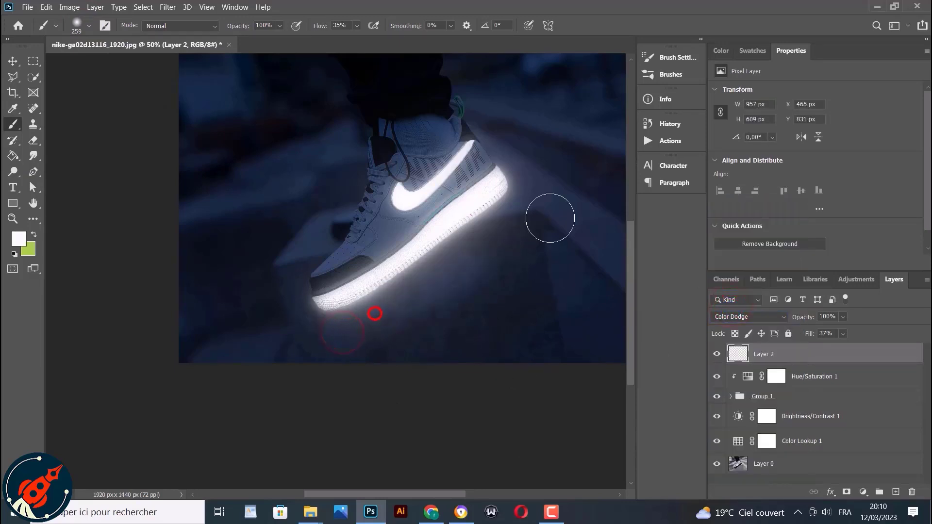
Brush soft white light onto the ground below the sole, around the toe and beside the heel.
{"action": "mouse_move", "coordinate": [486, 254]}
{"action": "left_mouse_down"}
{"action": "mouse_move", "coordinate": [547, 162]}
{"action": "mouse_move", "coordinate": [550, 239]}
{"action": "left_mouse_up"}
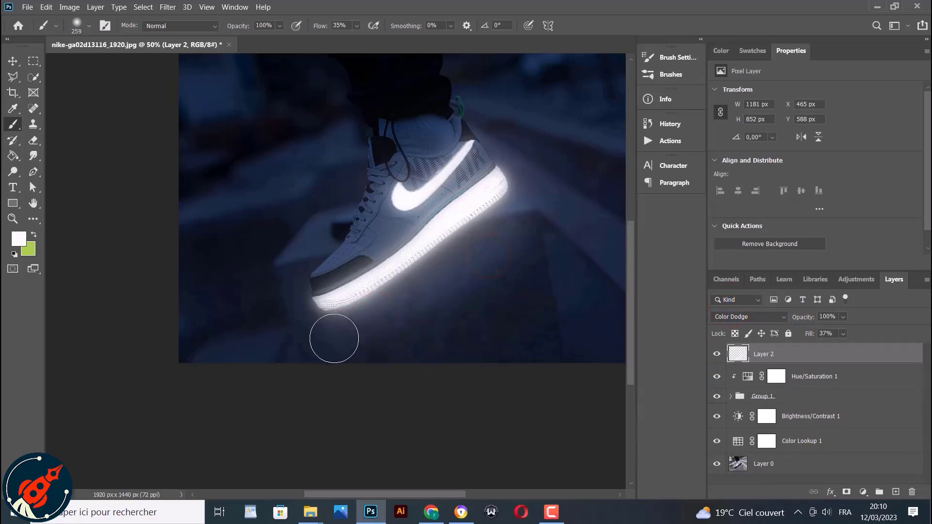
{"action": "left_click_drag", "start_coordinate": [333, 339], "coordinate": [252, 337]}
{"action": "left_click", "coordinate": [279, 300]}
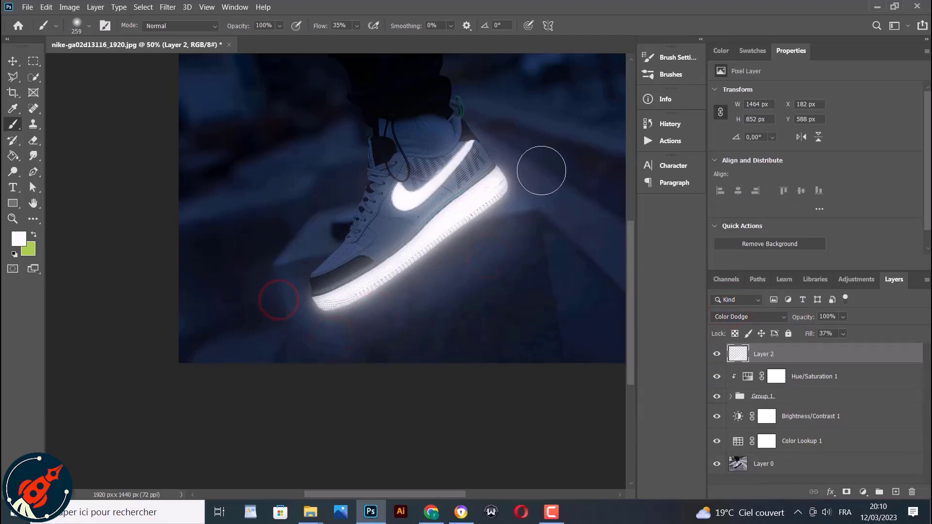
{"action": "left_click_drag", "start_coordinate": [509, 242], "coordinate": [586, 139]}
{"action": "left_click_drag", "start_coordinate": [512, 260], "coordinate": [242, 400]}
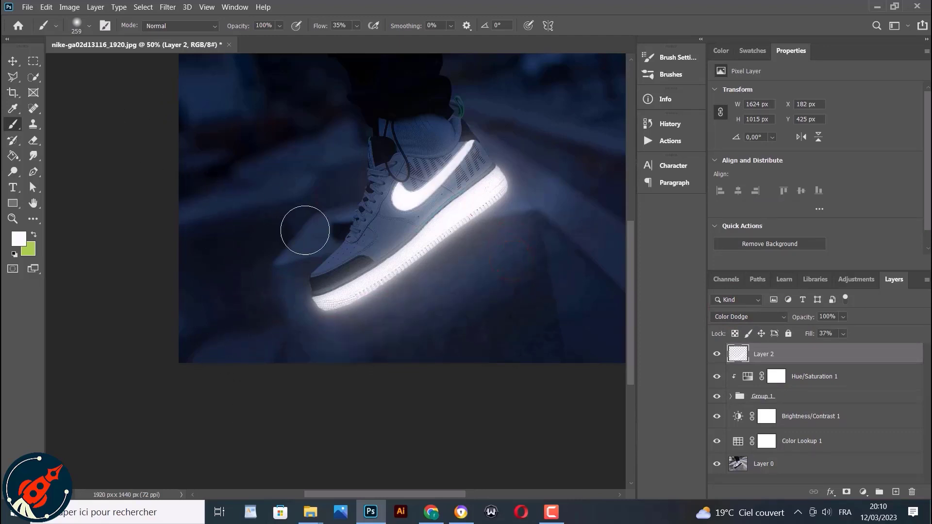
Dab soft white light over the shoe's laces and toe, the ankle, and the area behind the heel.
{"action": "left_click", "coordinate": [372, 225]}
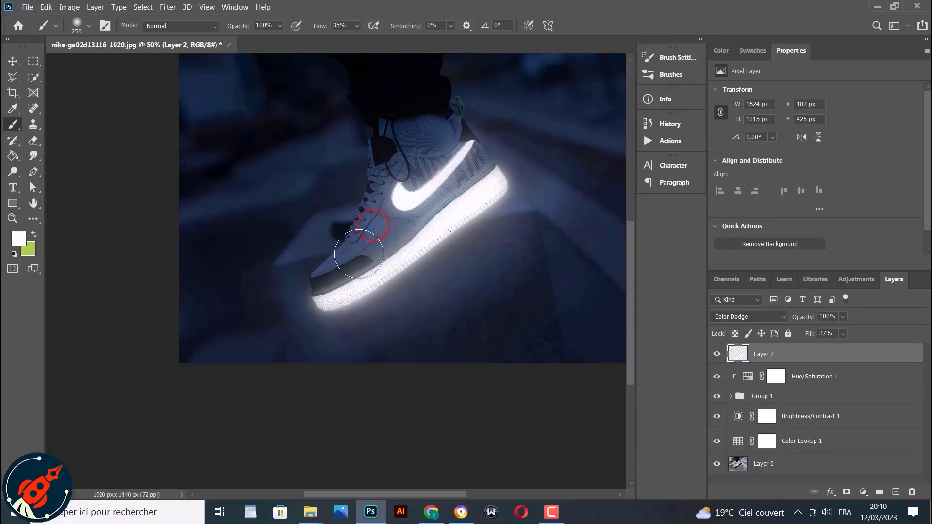
{"action": "left_click", "coordinate": [359, 251]}
{"action": "left_click", "coordinate": [414, 151]}
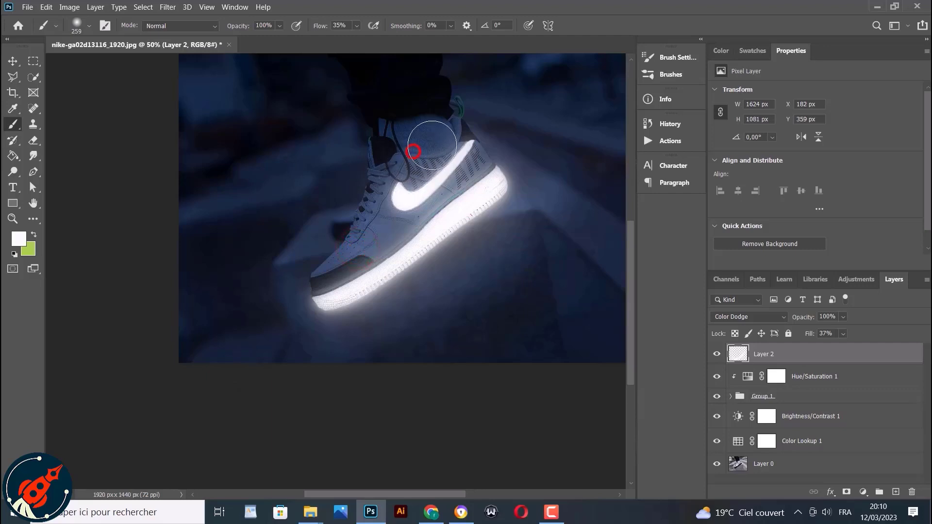
{"action": "left_click", "coordinate": [438, 127]}
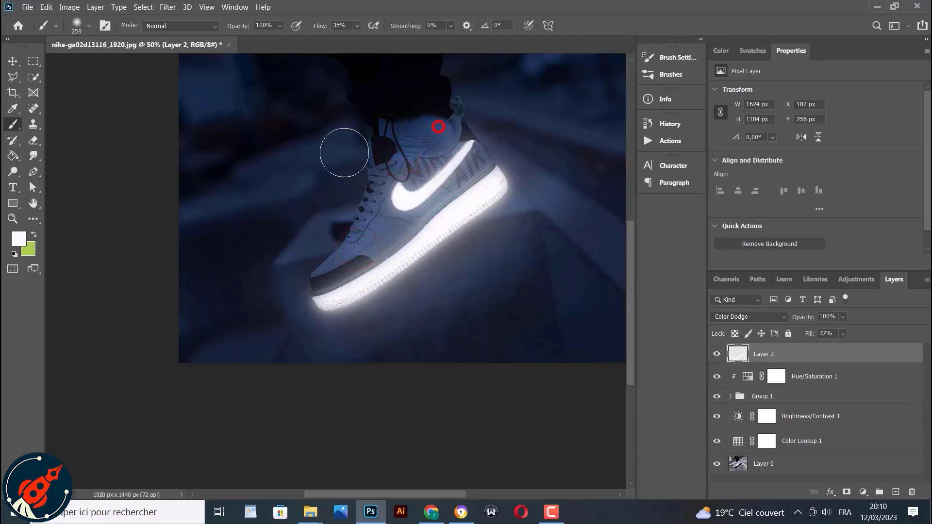
{"action": "left_click", "coordinate": [455, 106]}
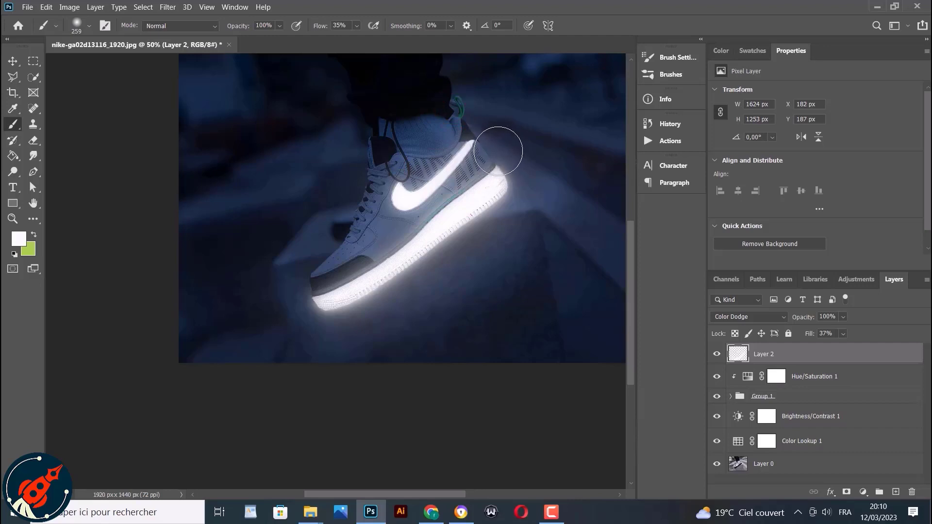
{"action": "left_click", "coordinate": [496, 154]}
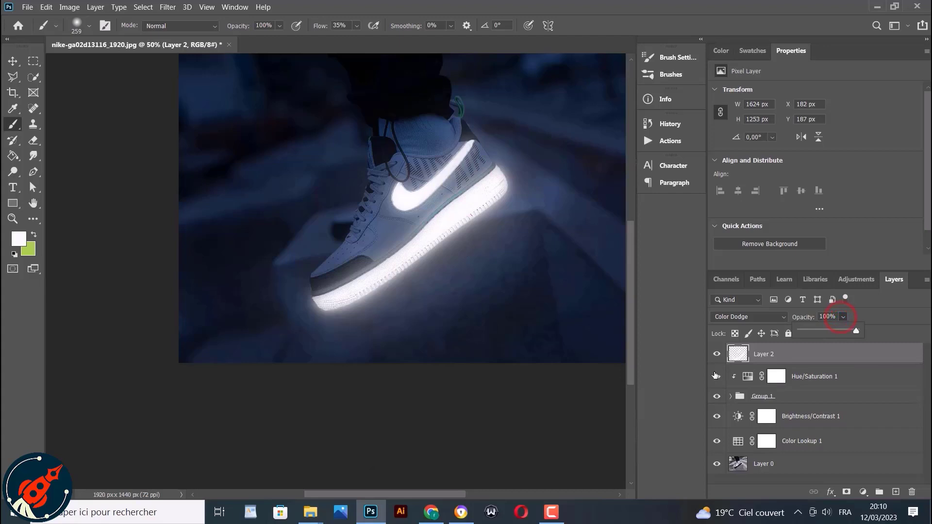
Compare the image with and without the painted light layer and lower that layer's opacity to 47%.
{"action": "left_click", "coordinate": [716, 355]}
{"action": "left_click", "coordinate": [715, 355]}
{"action": "left_click", "coordinate": [716, 354]}
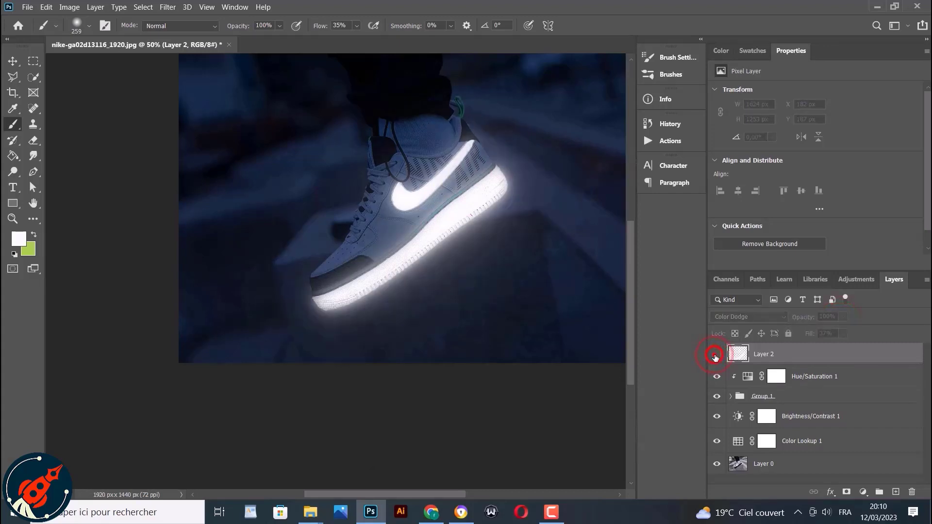
{"action": "left_click", "coordinate": [716, 354]}
{"action": "left_click", "coordinate": [844, 316]}
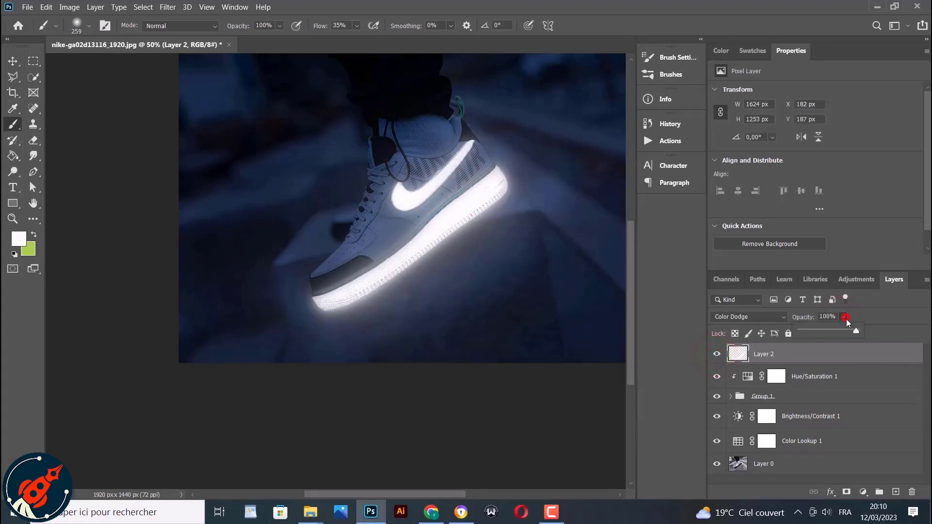
{"action": "left_click_drag", "start_coordinate": [835, 332], "coordinate": [827, 331]}
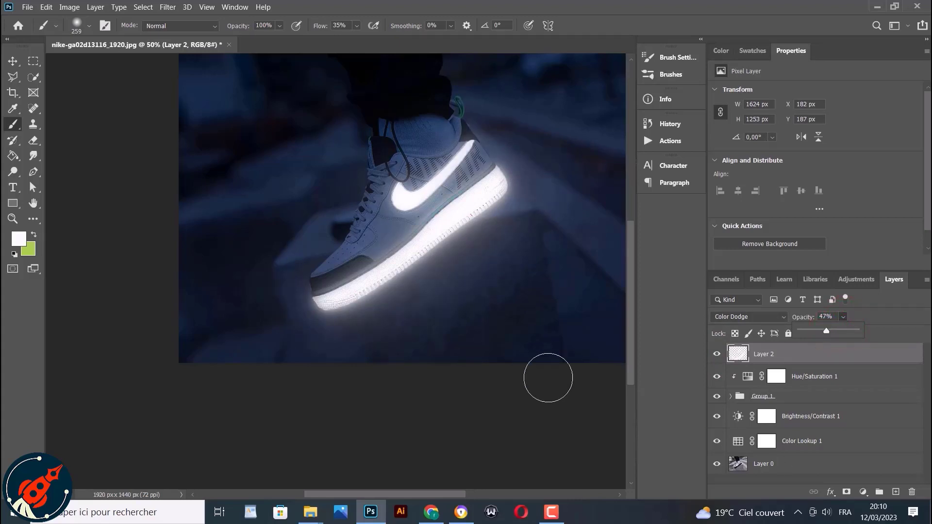
Check the softened light by viewing the image with the painted light layer hidden and shown.
{"action": "left_click", "coordinate": [716, 355]}
{"action": "left_click", "coordinate": [716, 355]}
{"action": "left_click", "coordinate": [717, 355]}
{"action": "left_click", "coordinate": [717, 354]}
{"action": "left_click", "coordinate": [717, 354]}
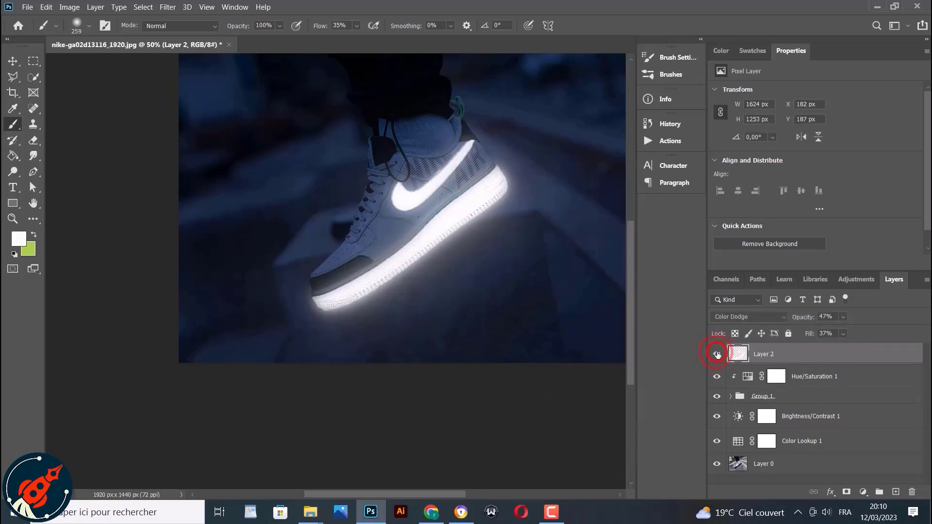
{"action": "left_click", "coordinate": [717, 354]}
{"action": "left_click", "coordinate": [717, 355]}
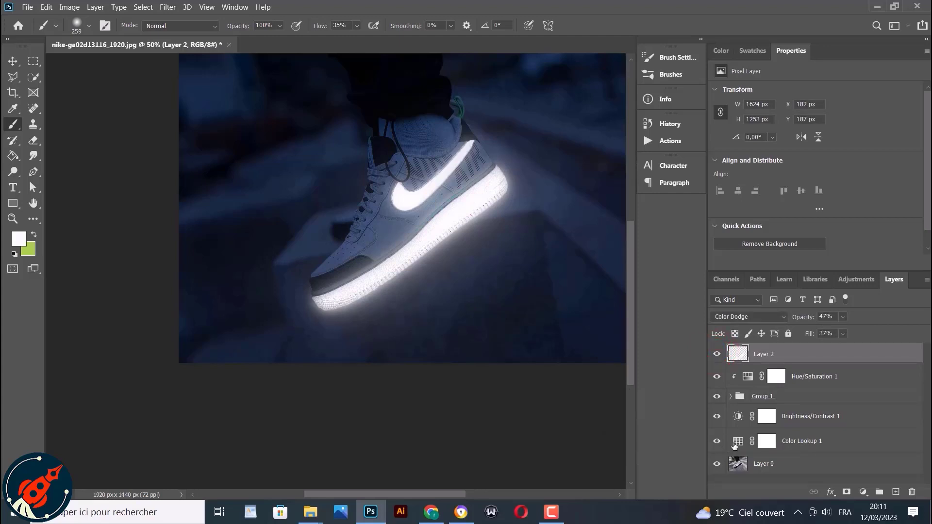
Stamp all visible layers into a new merged layer on top, and check it with the layers beneath hidden and shown.
{"action": "key", "text": "ctrl+alt+shift+e"}
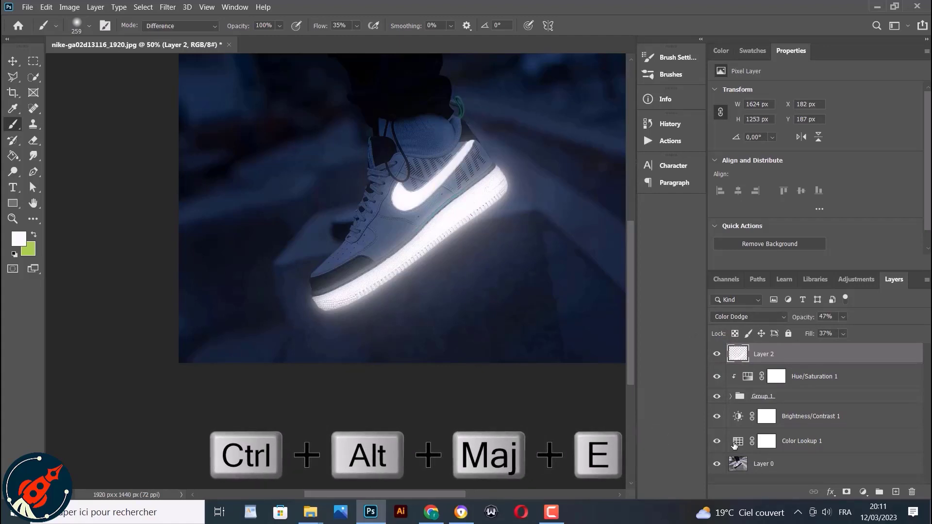
{"action": "key", "text": "ctrl+alt+shift+e"}
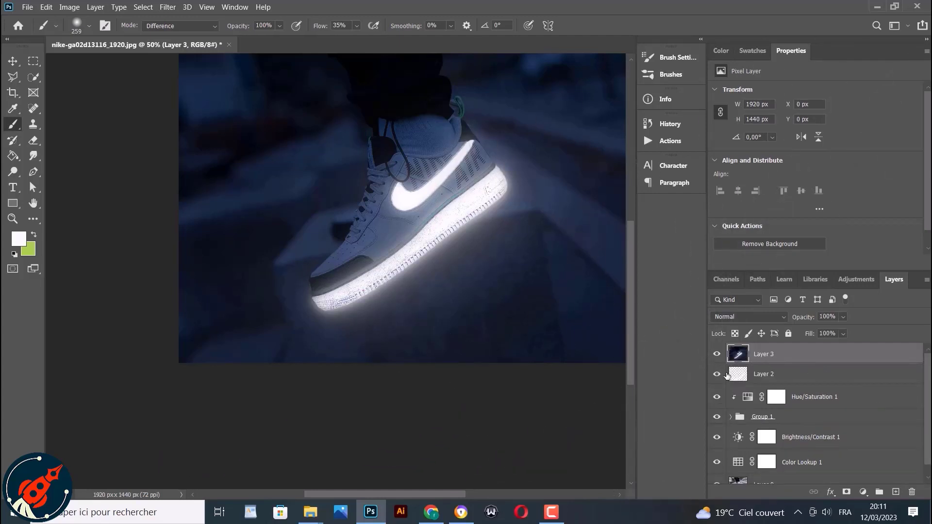
{"action": "left_click_drag", "start_coordinate": [717, 373], "coordinate": [717, 512]}
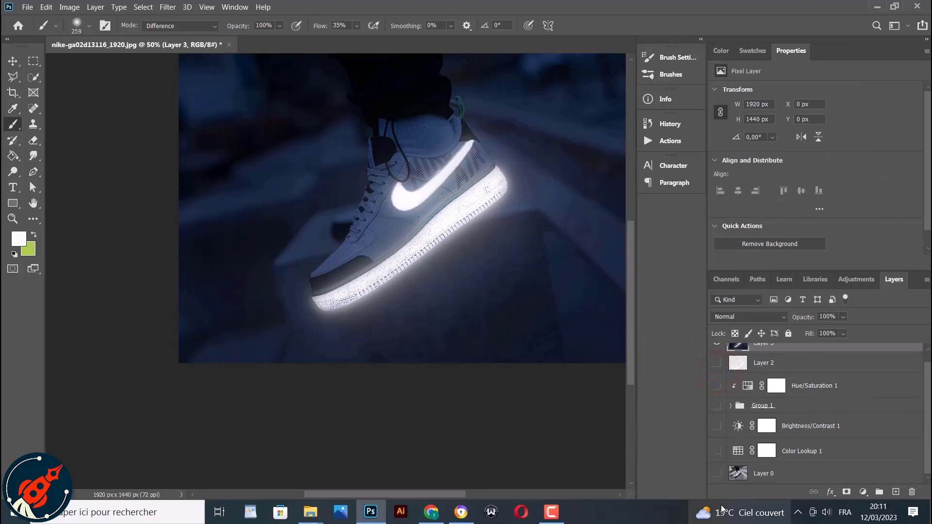
{"action": "left_click_drag", "start_coordinate": [717, 363], "coordinate": [718, 513]}
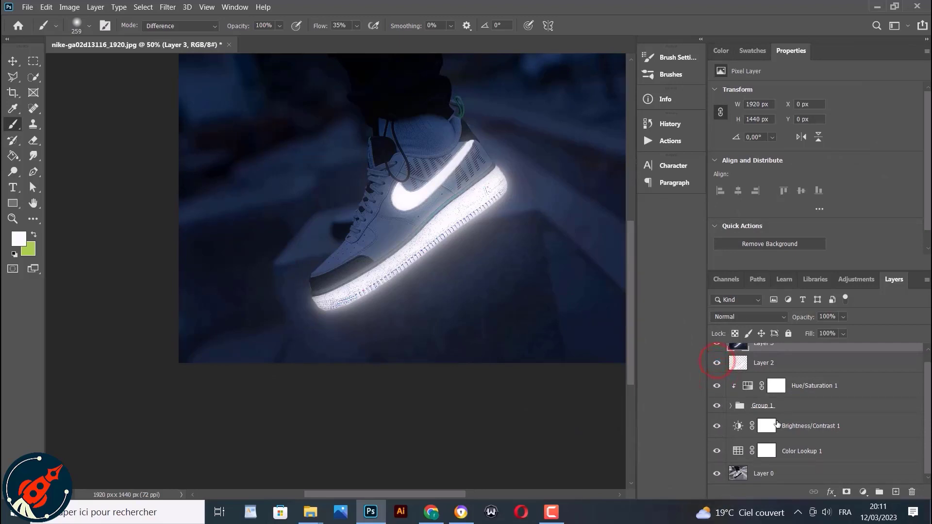
Convert the merged layer to a smart object and open the Camera Raw Filter on it.
{"action": "scroll", "coordinate": [733, 362], "scroll_direction": "up", "scroll_amount": 1}
{"action": "right_click", "coordinate": [758, 355]}
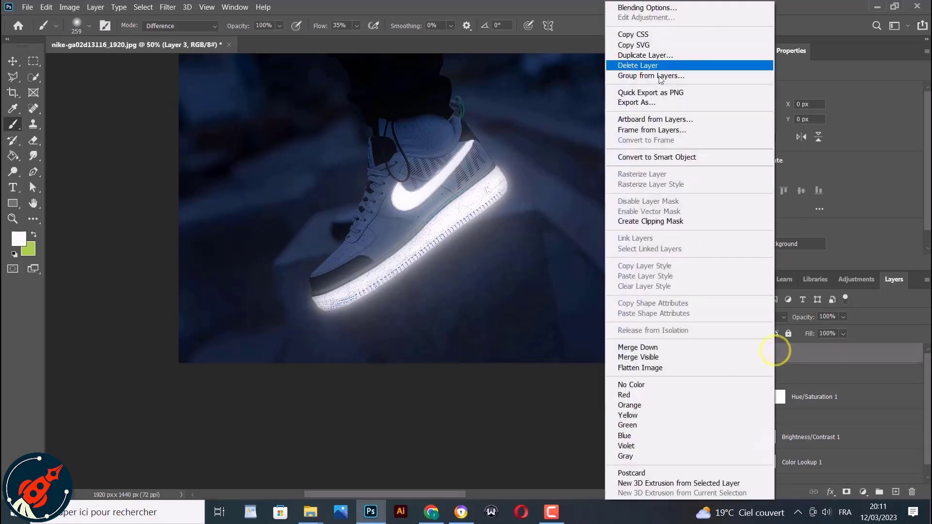
{"action": "left_click", "coordinate": [678, 156]}
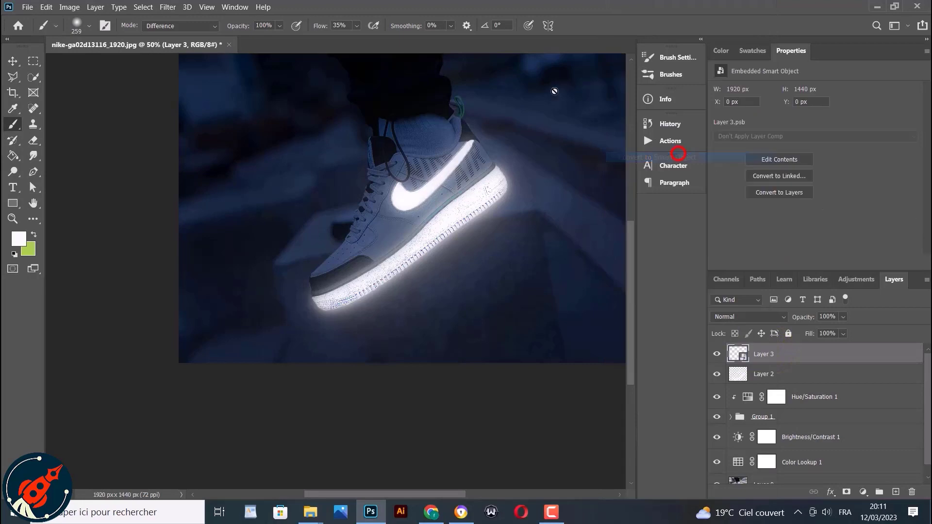
{"action": "left_click", "coordinate": [168, 7]}
{"action": "left_click", "coordinate": [195, 75]}
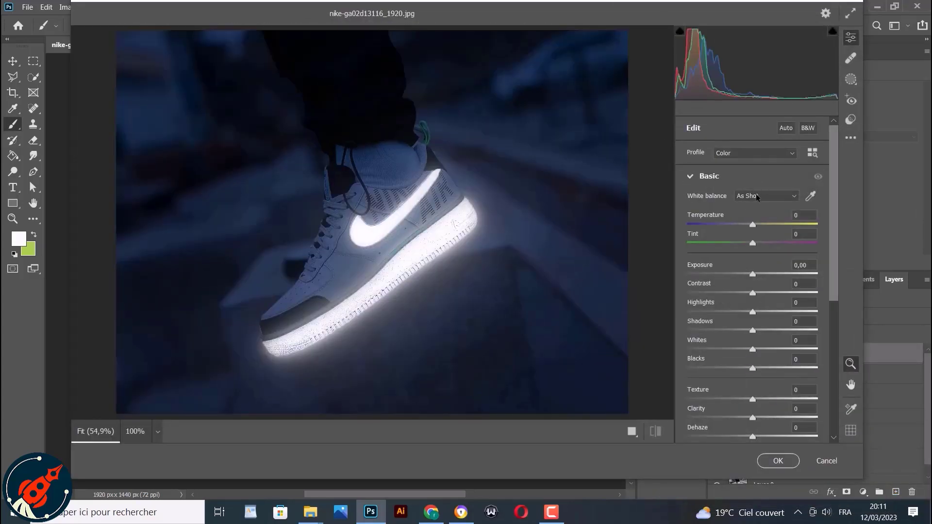
Set the Camera Raw white balance to temperature +31 and tint -56.
{"action": "left_click", "coordinate": [759, 198]}
{"action": "left_click", "coordinate": [752, 226]}
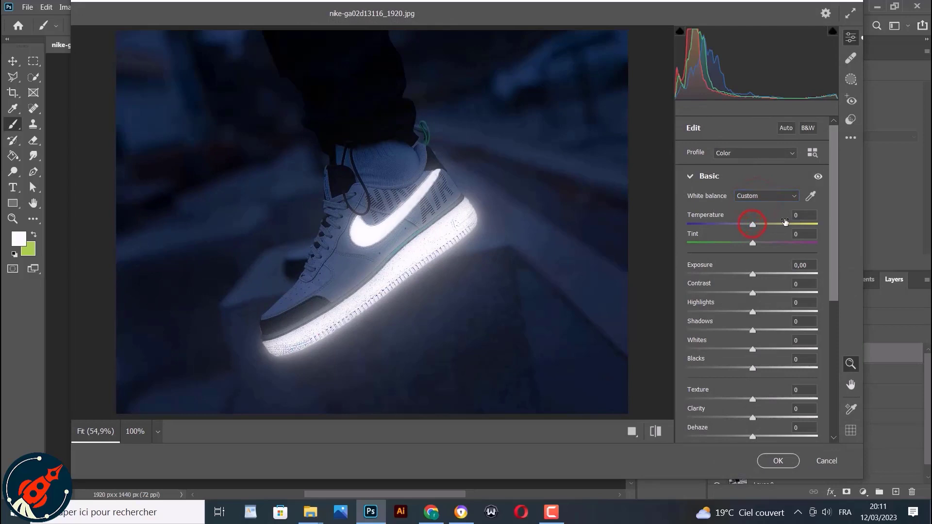
{"action": "left_click", "coordinate": [797, 215]}
{"action": "mouse_move", "coordinate": [736, 219]}
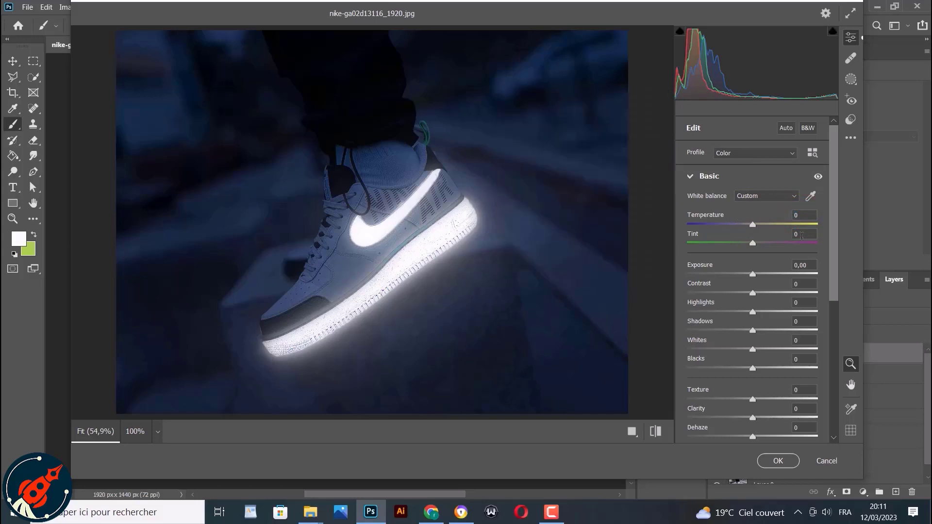
{"action": "left_click", "coordinate": [800, 218]}
{"action": "type", "text": "31"}
{"action": "key", "text": "Return"}
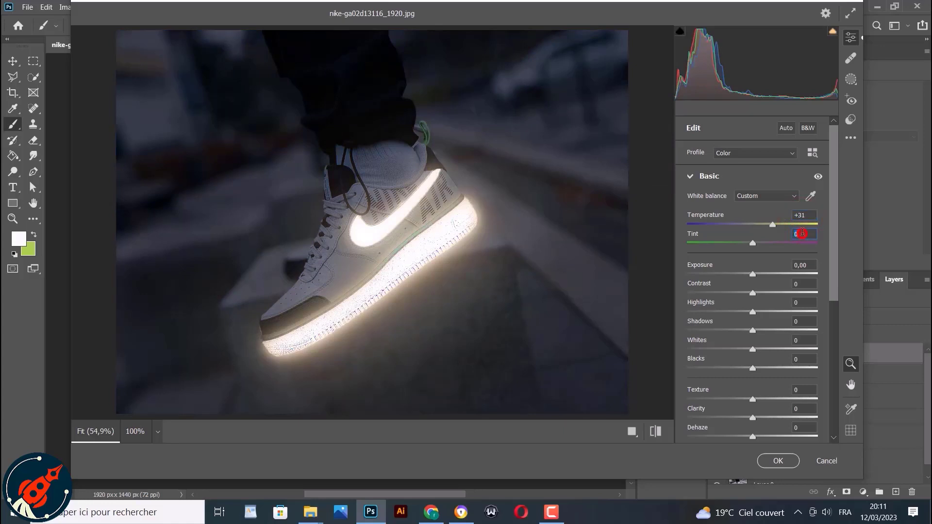
{"action": "left_click", "coordinate": [801, 233]}
{"action": "type", "text": "-56"}
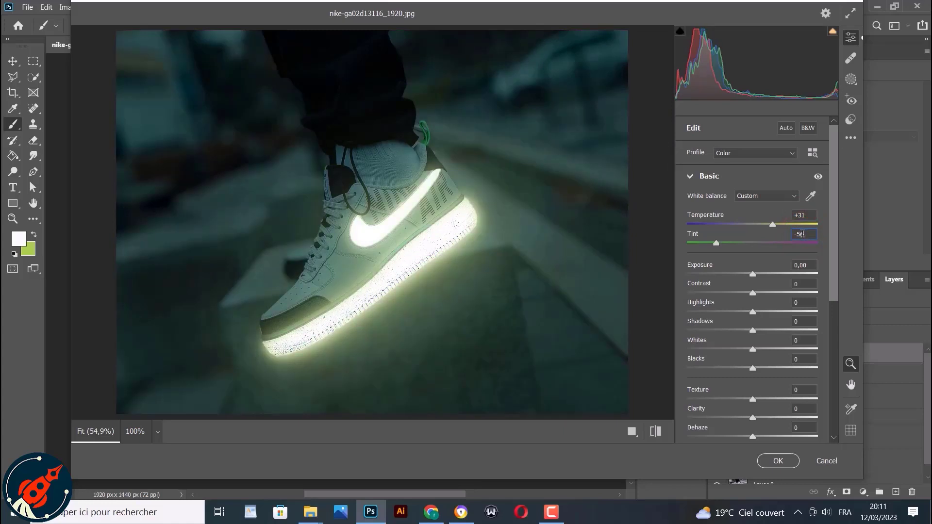
Set the Camera Raw exposure to -0,80 and the contrast to +87.
{"action": "left_click", "coordinate": [805, 266]}
{"action": "type", "text": "-0,8"}
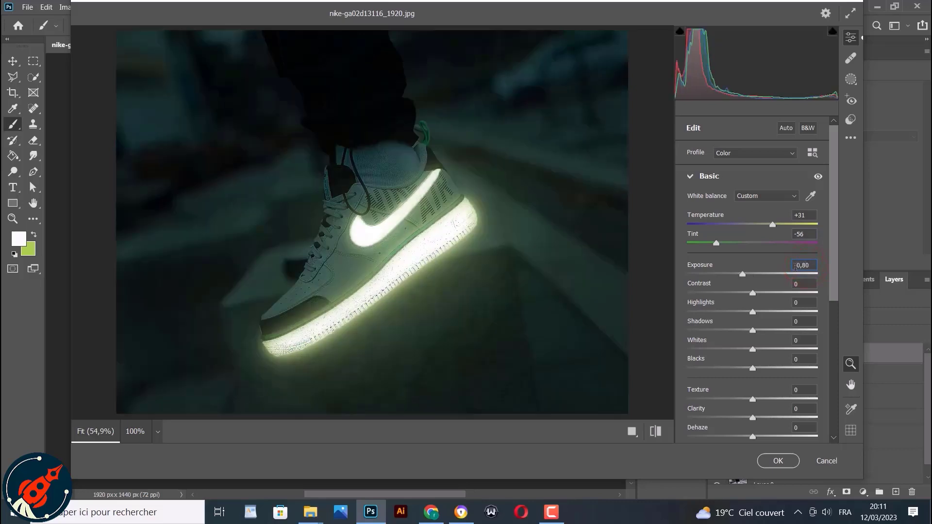
{"action": "left_click", "coordinate": [809, 292]}
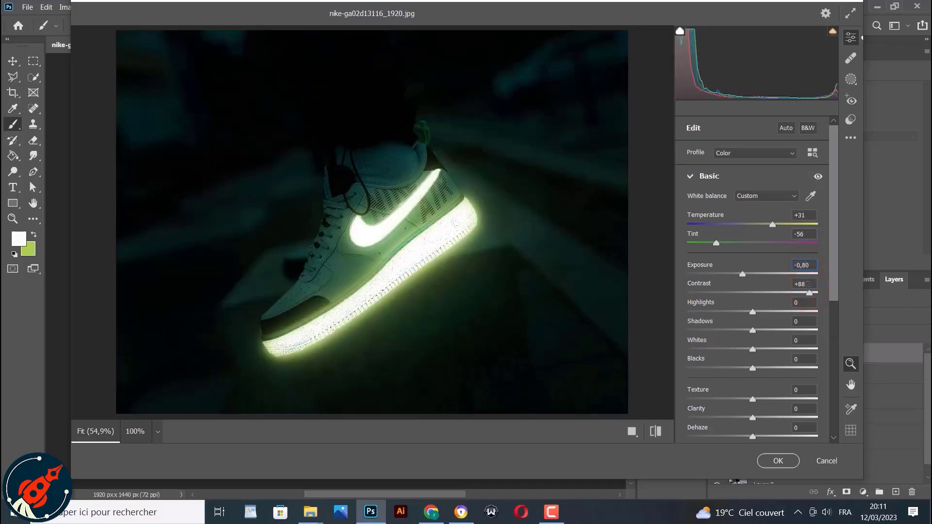
{"action": "left_click", "coordinate": [810, 285]}
{"action": "type", "text": "+87"}
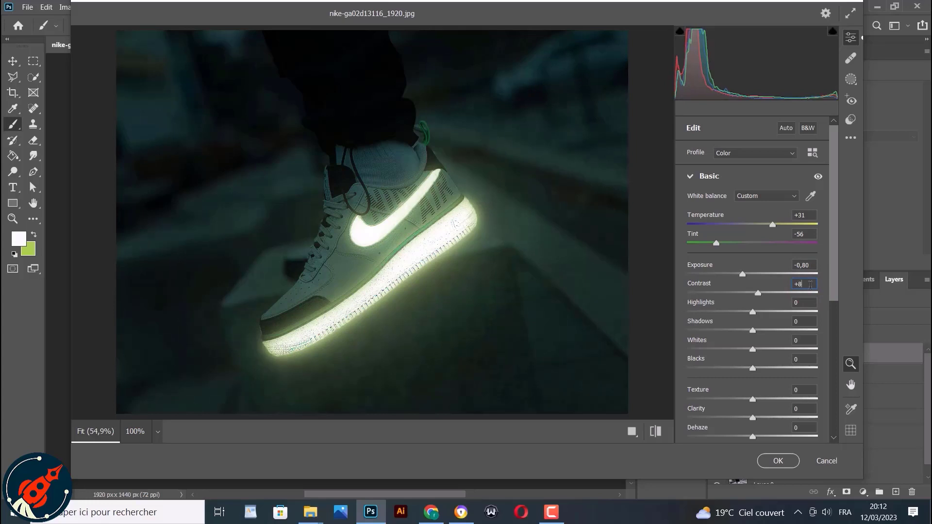
Set the Camera Raw highlights to +21, shadows to -28 and whites to +21.
{"action": "left_click", "coordinate": [801, 305]}
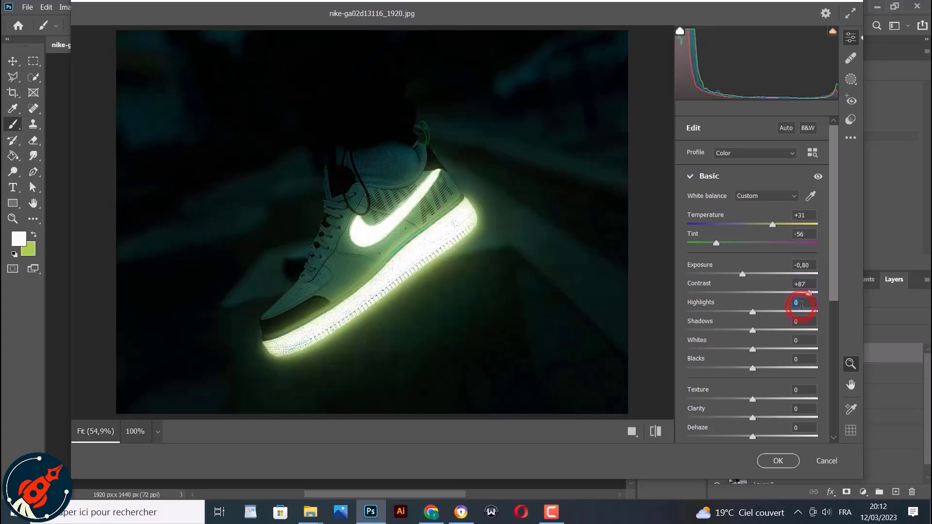
{"action": "type", "text": "+21"}
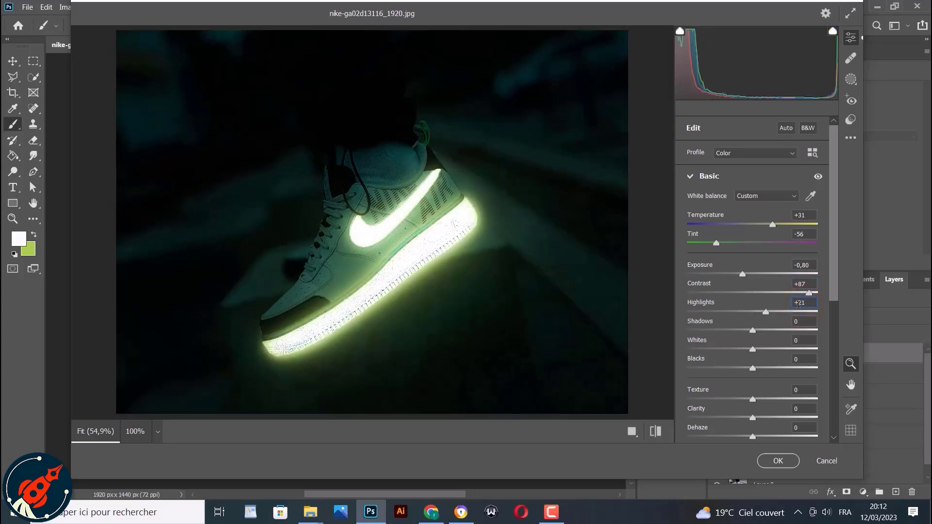
{"action": "left_click", "coordinate": [799, 323]}
{"action": "type", "text": "-28"}
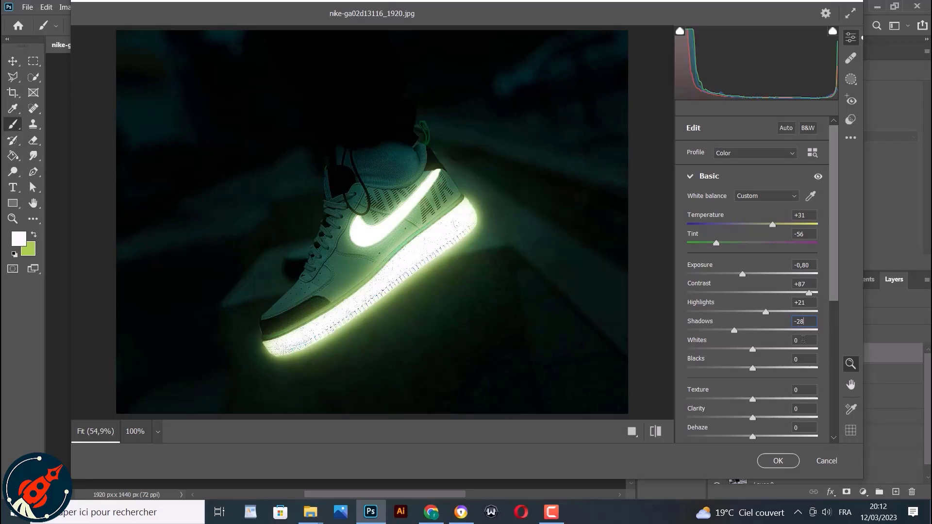
{"action": "left_click", "coordinate": [801, 340]}
{"action": "type", "text": "+21"}
Set the Camera Raw texture to +20 and dehaze to -15, and apply the filter.
{"action": "scroll", "coordinate": [809, 353], "scroll_direction": "down", "scroll_amount": 3}
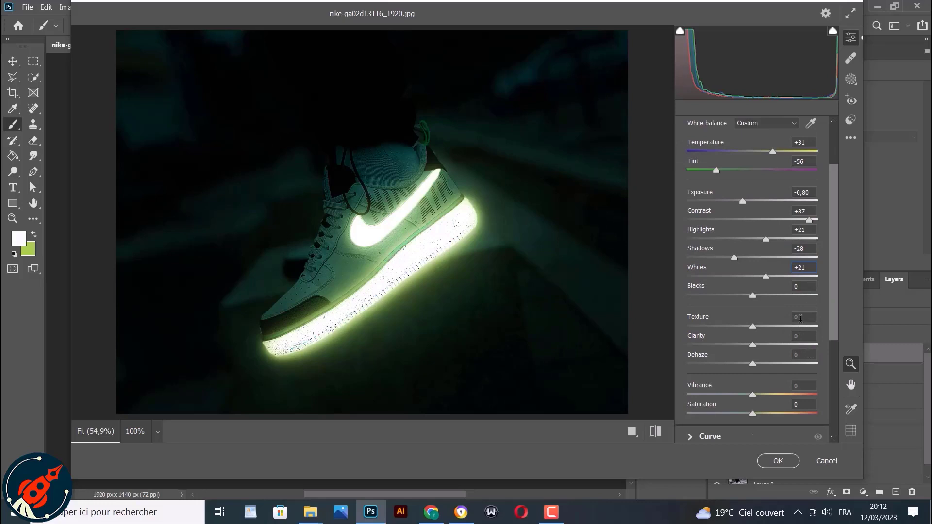
{"action": "left_click", "coordinate": [800, 318]}
{"action": "type", "text": "+20"}
{"action": "left_click", "coordinate": [801, 355]}
{"action": "type", "text": "-15"}
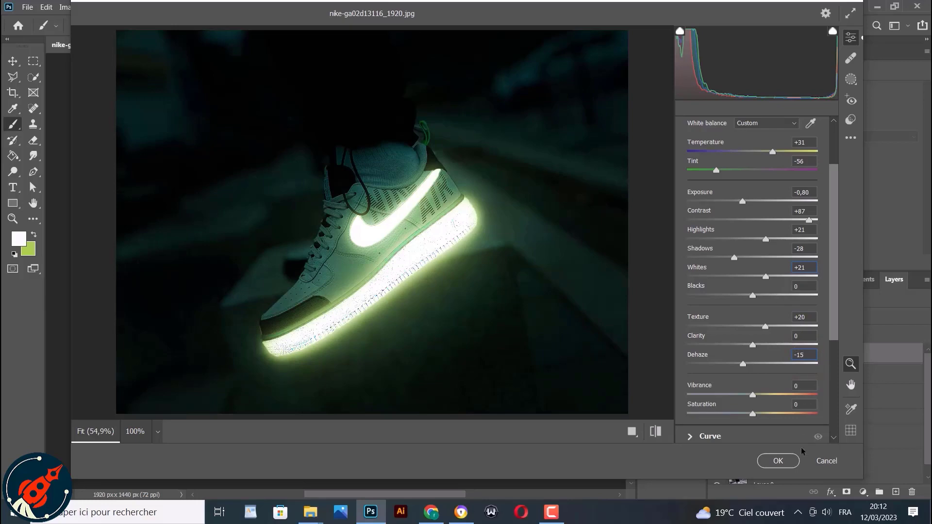
{"action": "left_click", "coordinate": [781, 463]}
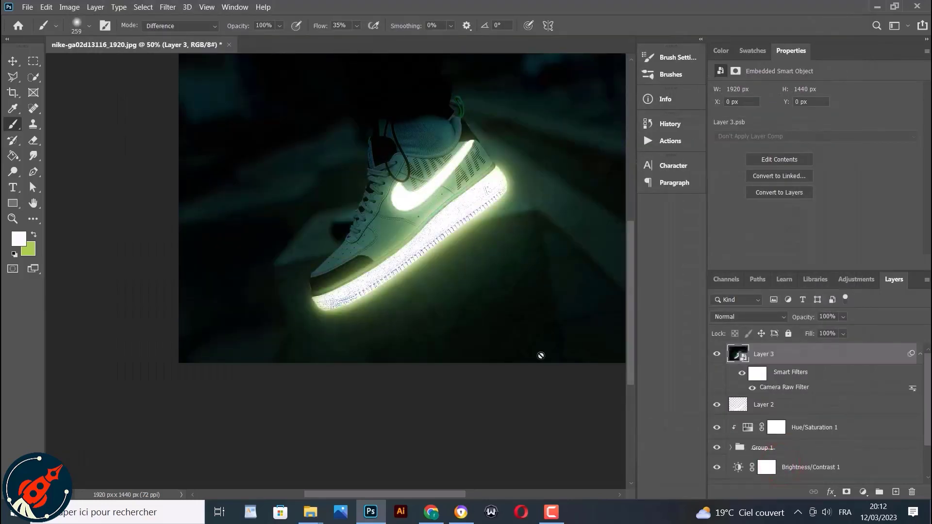
Compare the image with and without the graded smart object layer, and test its opacity, leaving it at 100%.
{"action": "scroll", "coordinate": [571, 437], "scroll_direction": "up", "scroll_amount": 3}
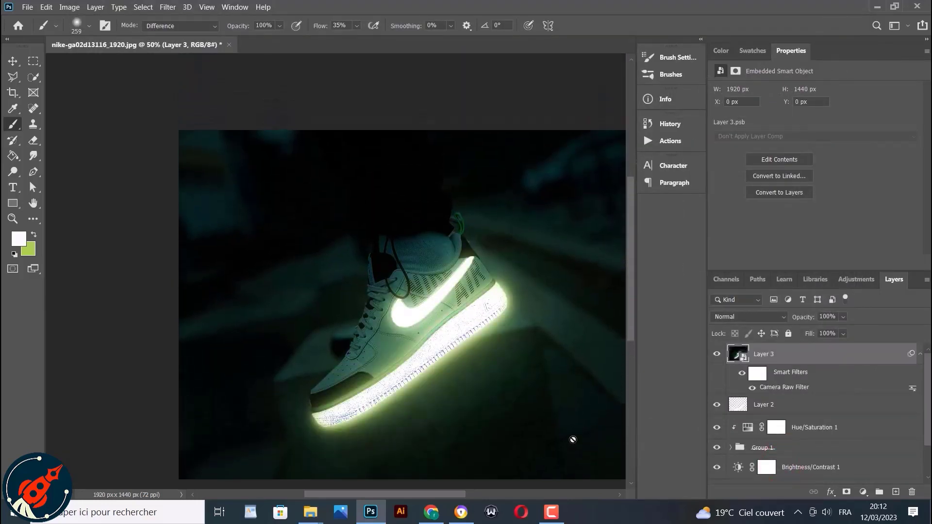
{"action": "scroll", "coordinate": [572, 438], "scroll_direction": "down", "scroll_amount": 1}
{"action": "scroll", "coordinate": [573, 440], "scroll_direction": "up", "scroll_amount": 1}
{"action": "scroll", "coordinate": [573, 440], "scroll_direction": "down", "scroll_amount": 2}
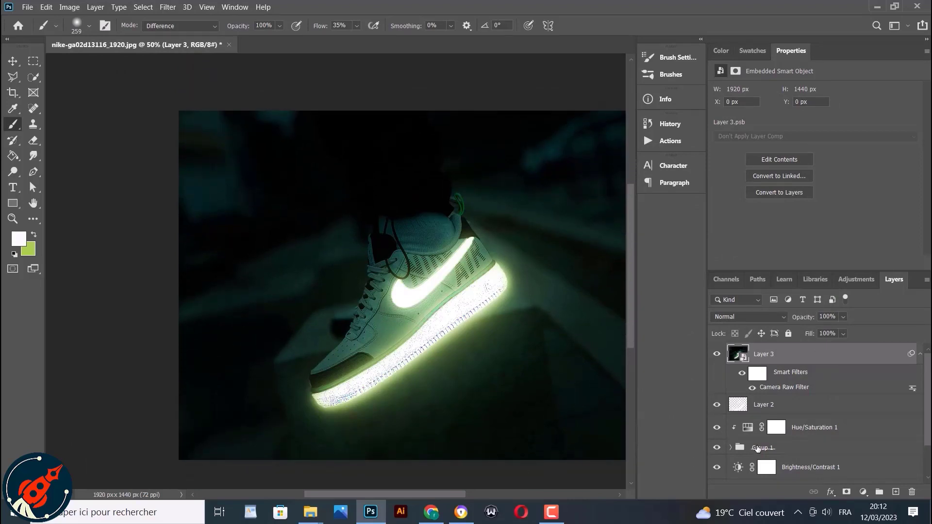
{"action": "left_click", "coordinate": [717, 355]}
{"action": "left_click", "coordinate": [718, 356]}
{"action": "left_click", "coordinate": [844, 316]}
{"action": "left_click_drag", "start_coordinate": [843, 331], "coordinate": [869, 331]}
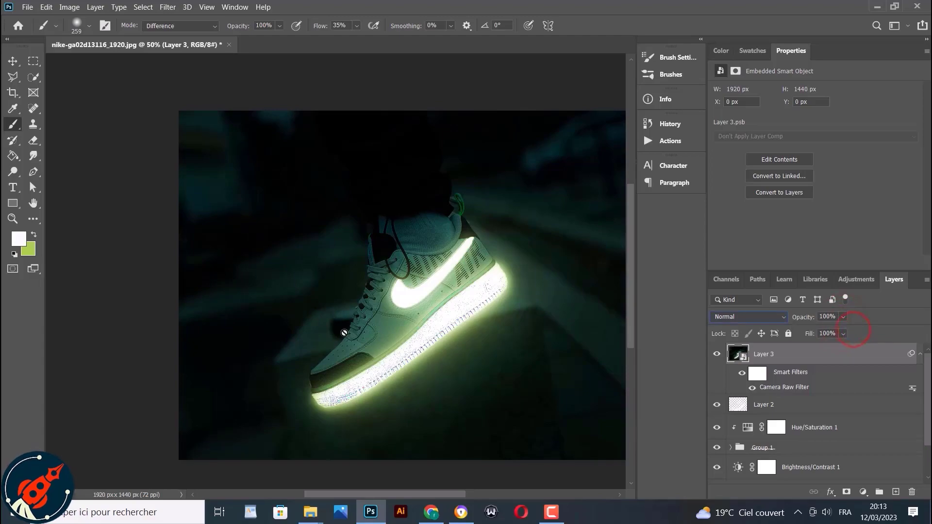